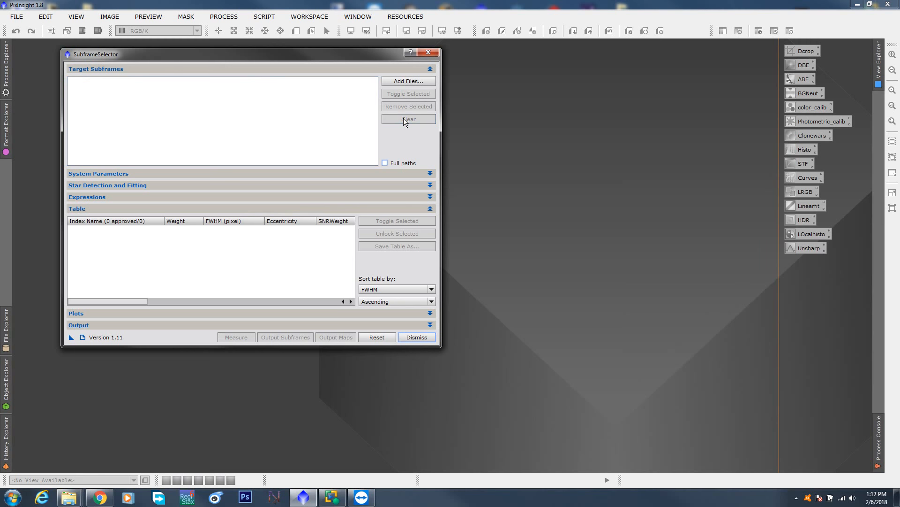
Step: Start adding target files and delete every file in the approved subfolder of the Done---GAL-fits m108 folder
{"action": "left_click_drag", "start_coordinate": [338, 57], "coordinate": [302, 56]}
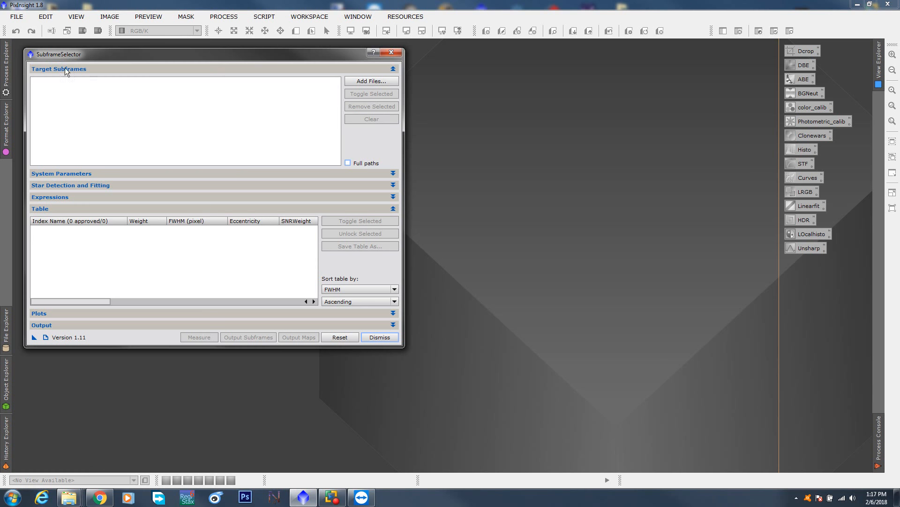
{"action": "left_click", "coordinate": [372, 80]}
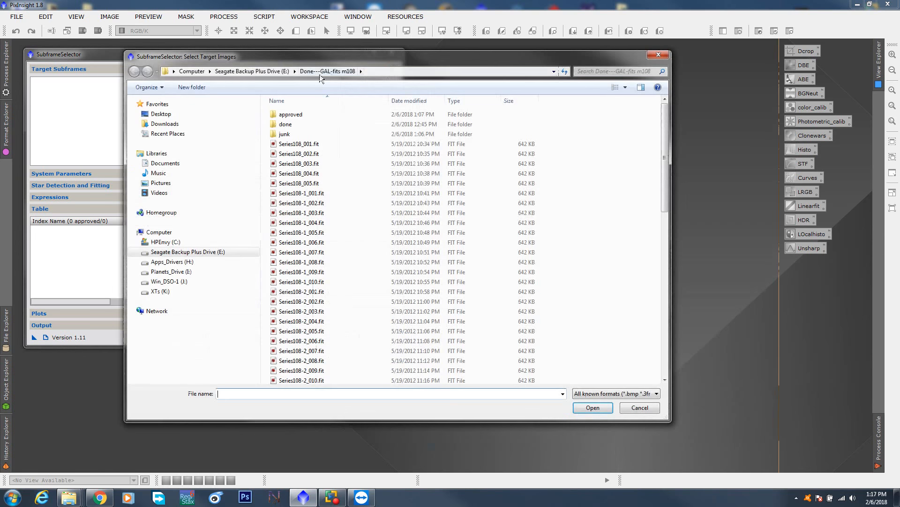
{"action": "left_click", "coordinate": [252, 71]}
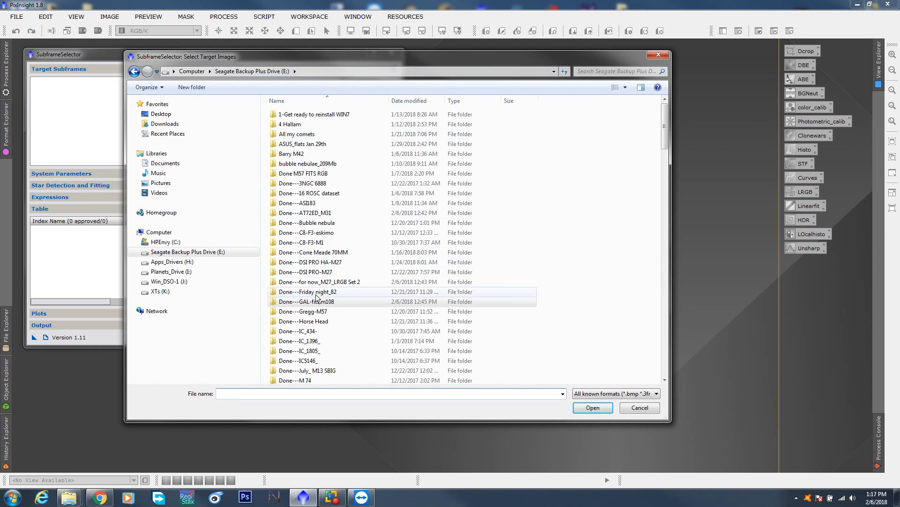
{"action": "double_click", "coordinate": [325, 301]}
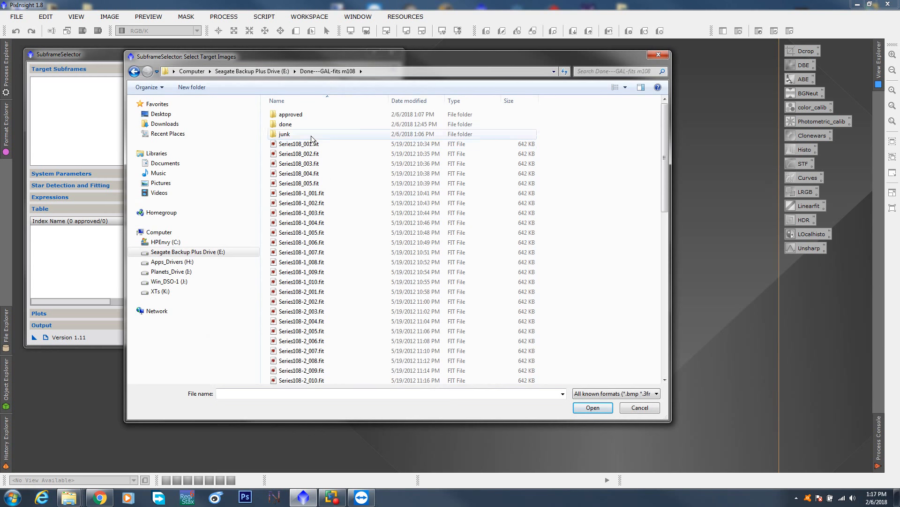
{"action": "double_click", "coordinate": [292, 115]}
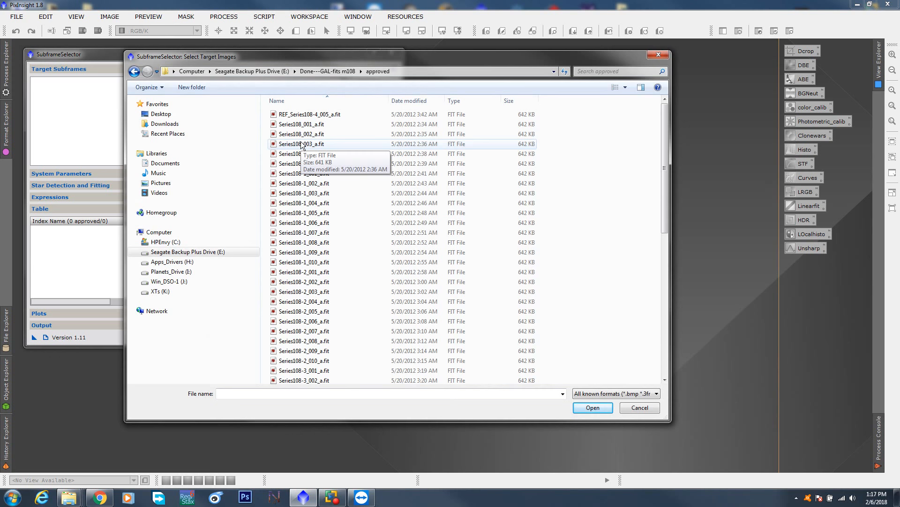
{"action": "key", "text": "ctrl+a"}
{"action": "key", "text": "Delete"}
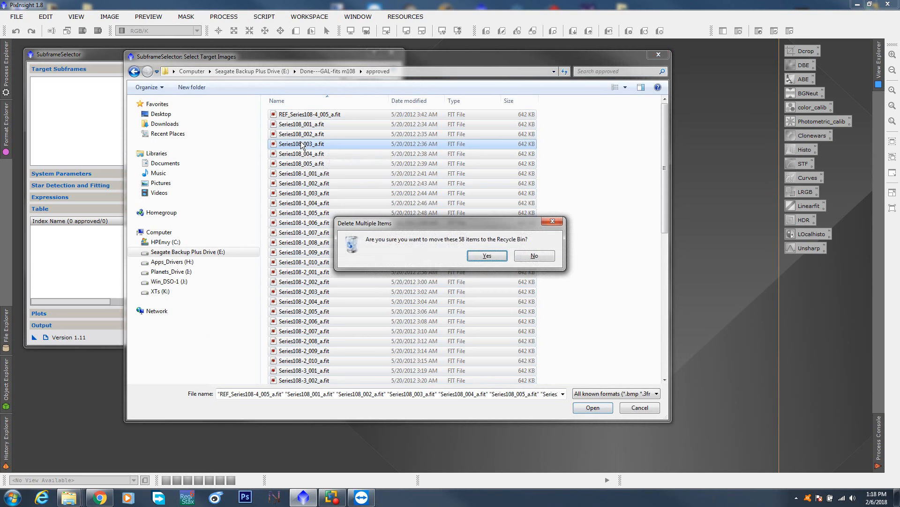
{"action": "left_click", "coordinate": [489, 258]}
Step: Check the contents of the done subfolder in Done---GAL-fits m108 and return to the parent folder
{"action": "left_click", "coordinate": [341, 72]}
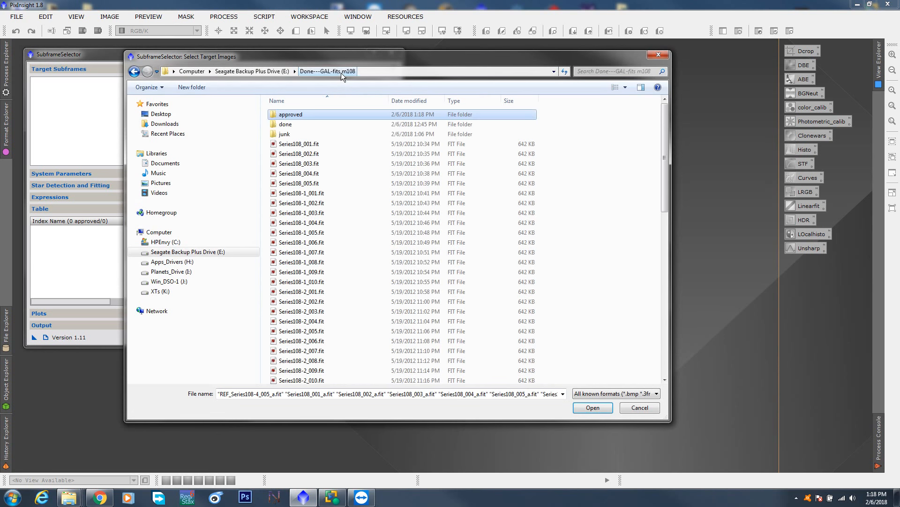
{"action": "double_click", "coordinate": [304, 124]}
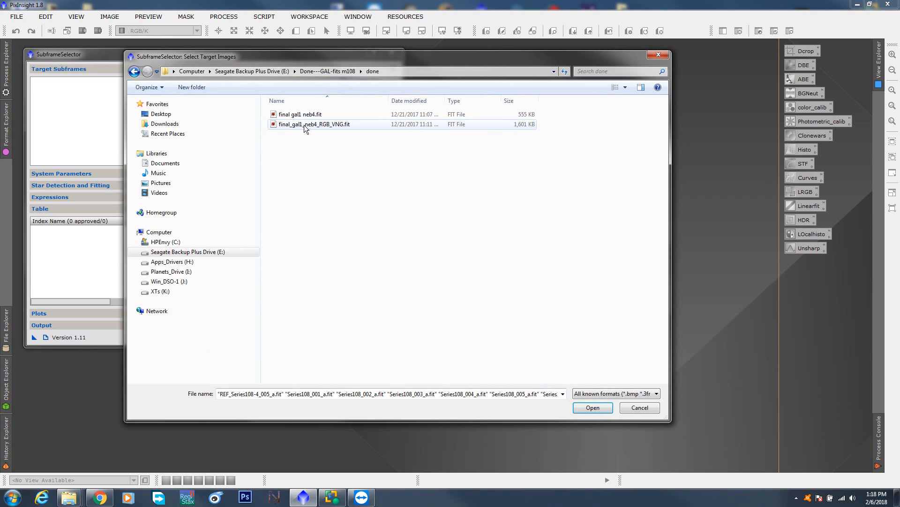
{"action": "key", "text": "ctrl+a"}
{"action": "left_click", "coordinate": [311, 107]}
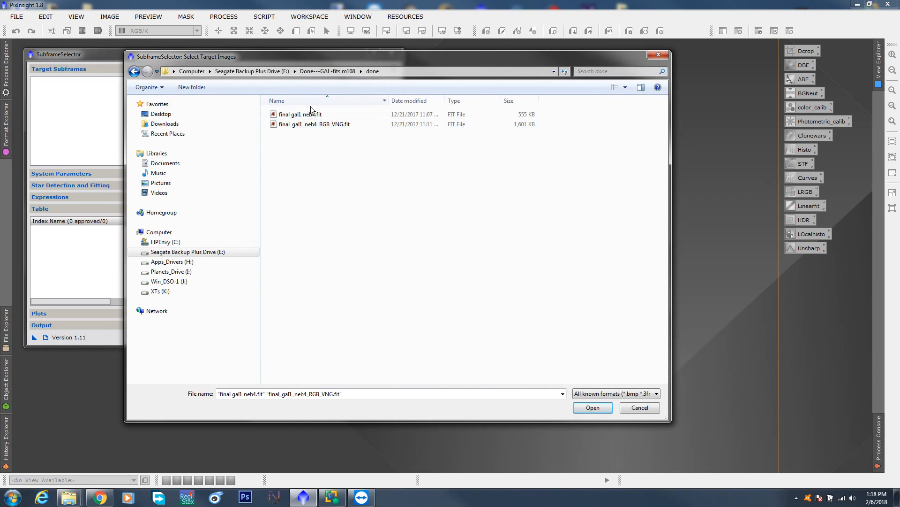
{"action": "left_click", "coordinate": [316, 72]}
Step: Delete all the FIT files in the junk subfolder
{"action": "double_click", "coordinate": [296, 134]}
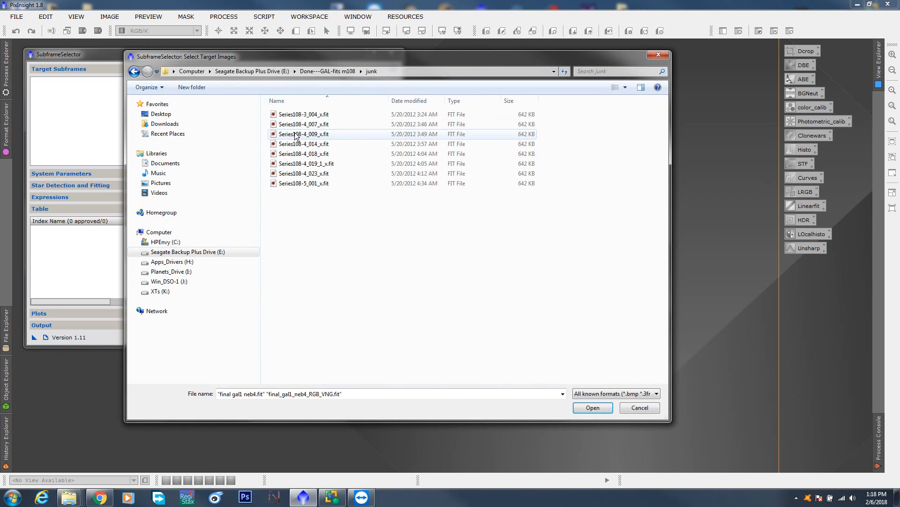
{"action": "key", "text": "ctrl+a"}
{"action": "key", "text": "Delete"}
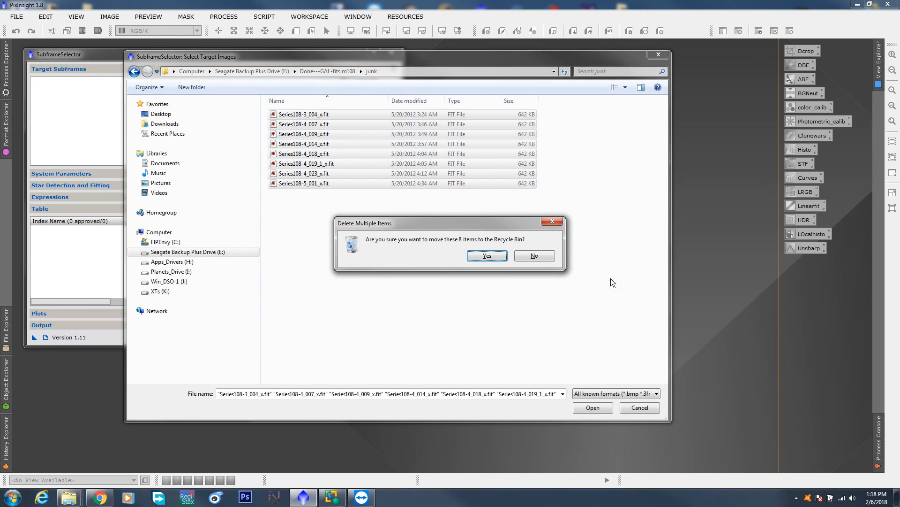
{"action": "left_click", "coordinate": [487, 255]}
Step: Add all the Series108 FIT files from the Done---GAL-fits m108 folder as target subframes
{"action": "left_click", "coordinate": [328, 72]}
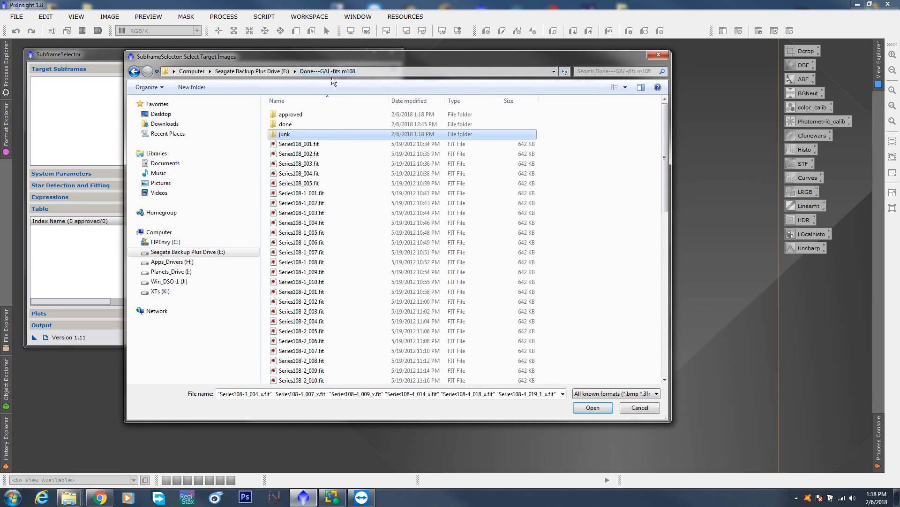
{"action": "left_click_drag", "start_coordinate": [269, 141], "coordinate": [395, 391]}
{"action": "left_click", "coordinate": [593, 407]}
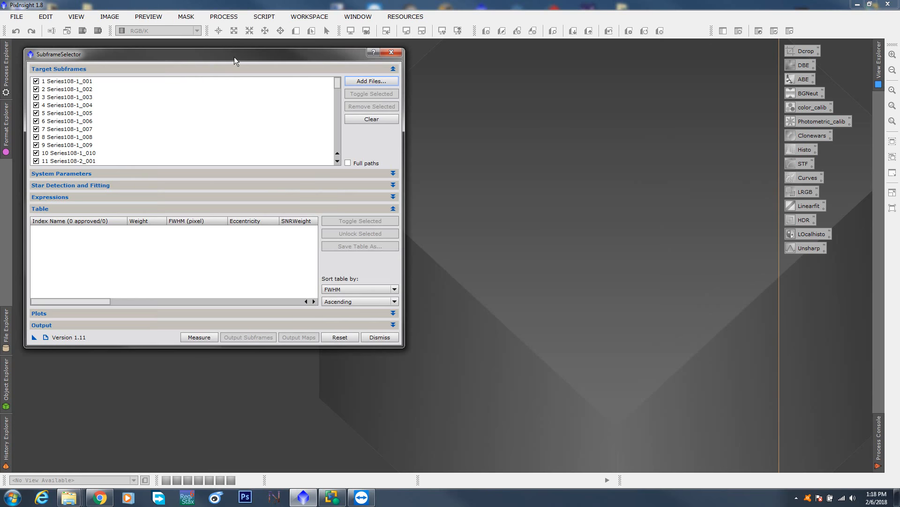
Step: Measure the loaded subframes and enlarge the SubframeSelector window to show more of the results table
{"action": "left_click_drag", "start_coordinate": [235, 58], "coordinate": [245, 55]}
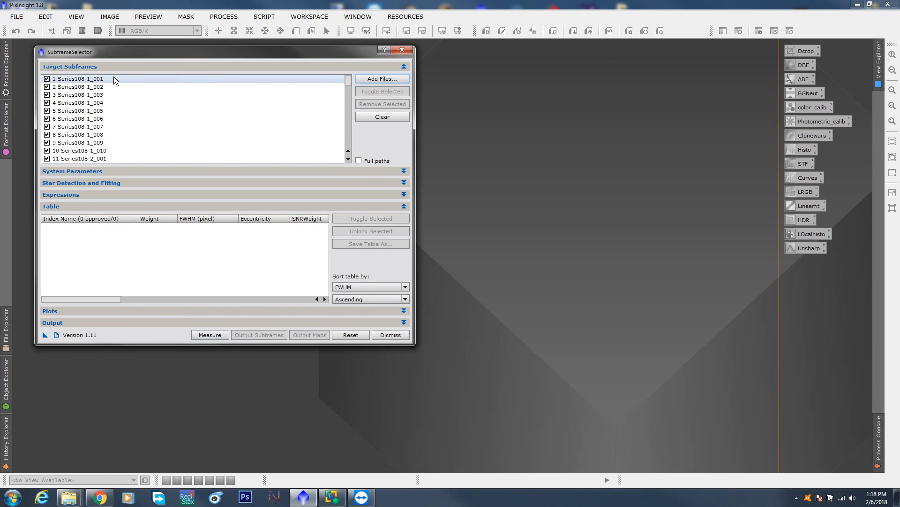
{"action": "left_click", "coordinate": [210, 334]}
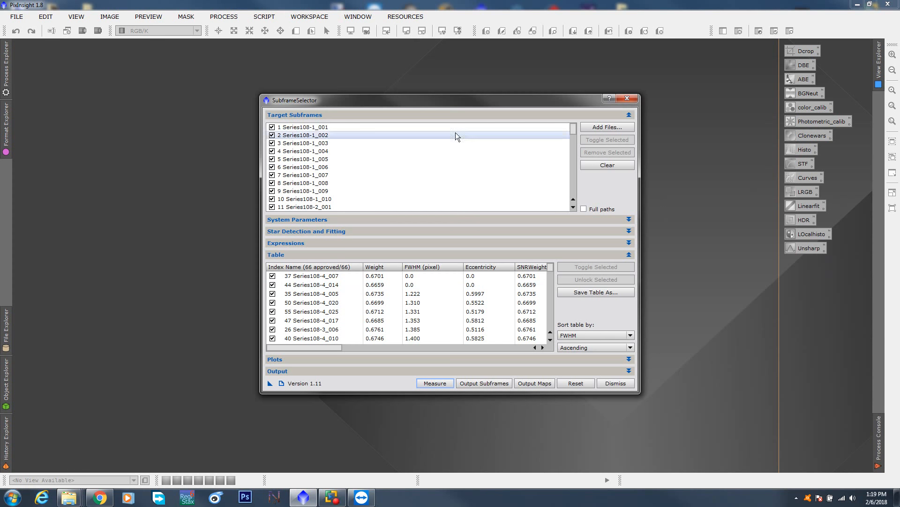
{"action": "left_click_drag", "start_coordinate": [447, 103], "coordinate": [187, 12]}
{"action": "left_click_drag", "start_coordinate": [397, 303], "coordinate": [505, 374]}
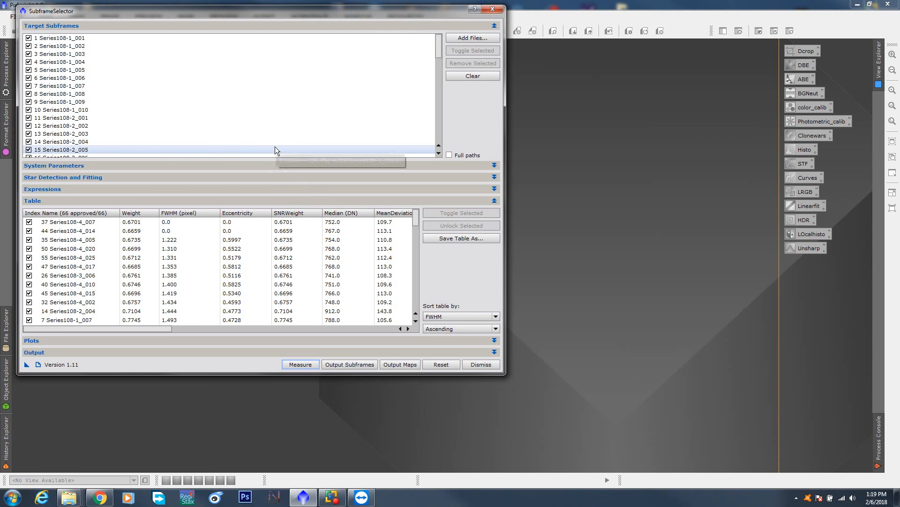
Step: Show the system parameters, then calculate the image scale in Chrome for a 7.50 micron pixel size and 2000 mm focal length
{"action": "left_click", "coordinate": [494, 167]}
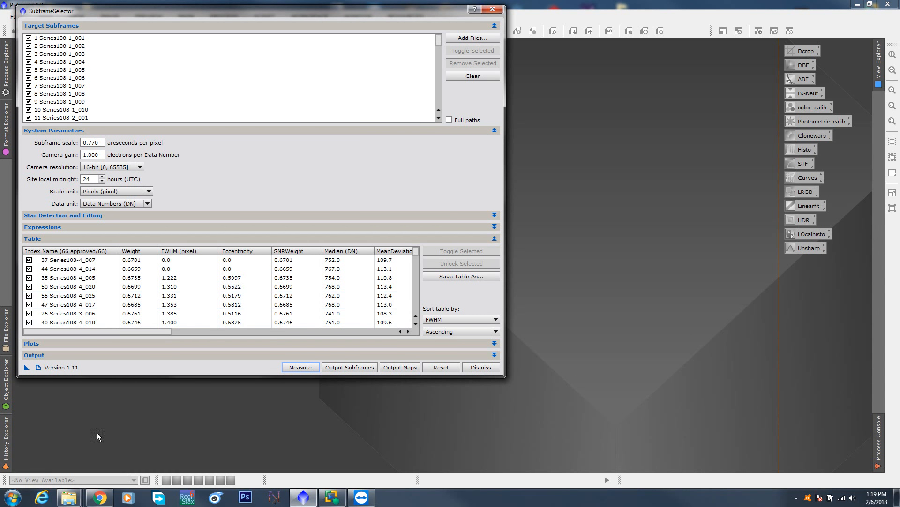
{"action": "mouse_move", "coordinate": [104, 495]}
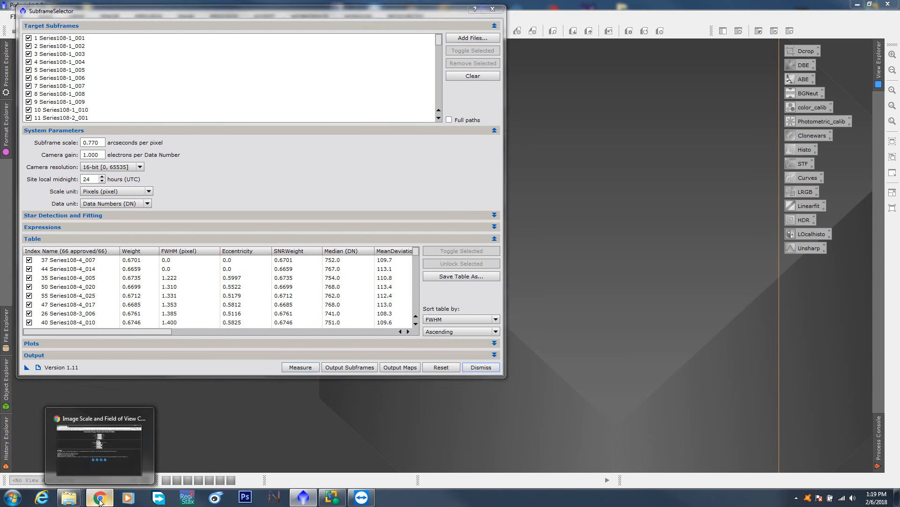
{"action": "left_click", "coordinate": [130, 482]}
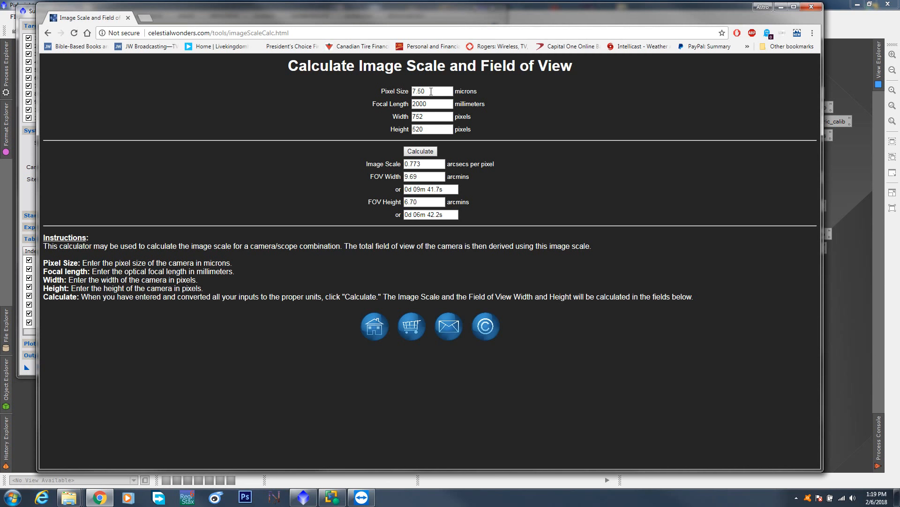
{"action": "left_click_drag", "start_coordinate": [430, 91], "coordinate": [401, 88]}
{"action": "type", "text": "7."}
{"action": "left_click_drag", "start_coordinate": [432, 103], "coordinate": [389, 103]}
{"action": "type", "text": "2000"}
{"action": "left_click", "coordinate": [422, 151]}
{"action": "double_click", "coordinate": [424, 163]}
{"action": "left_click", "coordinate": [781, 7]}
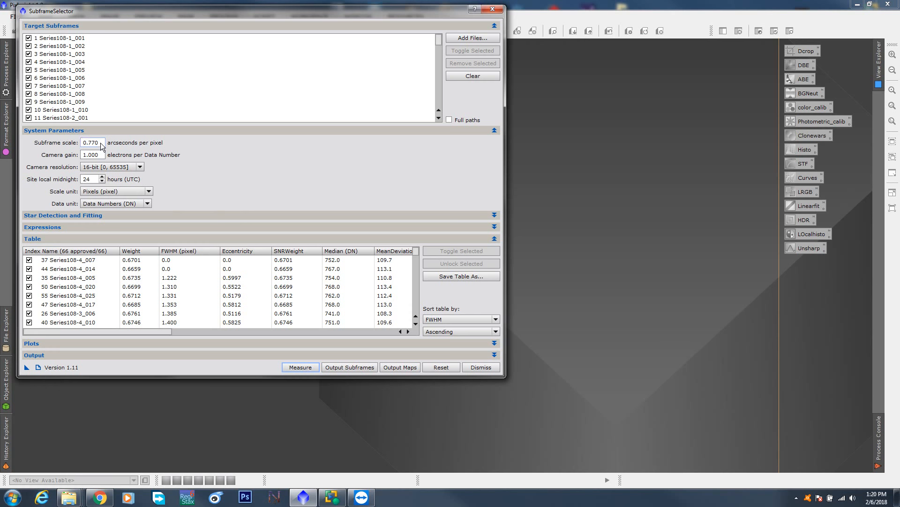
Step: Set the subframe scale to 0.773 arcseconds per pixel and collapse the System Parameters section
{"action": "left_click_drag", "start_coordinate": [101, 146], "coordinate": [67, 148]}
{"action": "type", "text": "0.773"}
{"action": "left_click", "coordinate": [494, 130]}
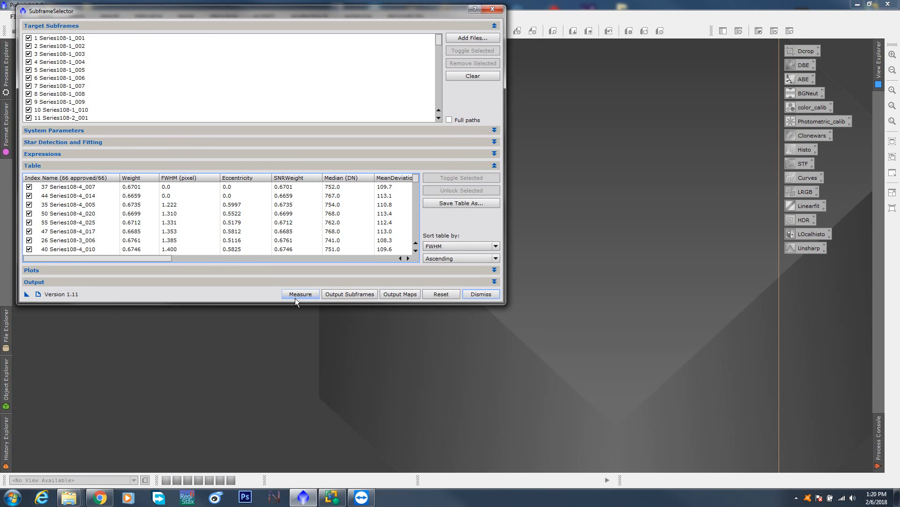
Step: Collapse the Target Subframes section and show the FWHM plot below an enlarged measurement table
{"action": "left_click_drag", "start_coordinate": [286, 304], "coordinate": [285, 357]}
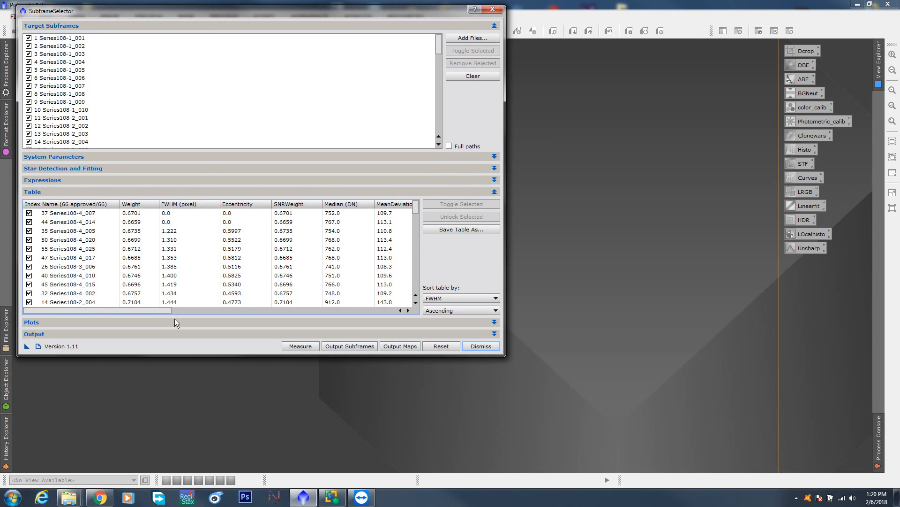
{"action": "left_click", "coordinate": [494, 298]}
{"action": "left_click", "coordinate": [471, 210]}
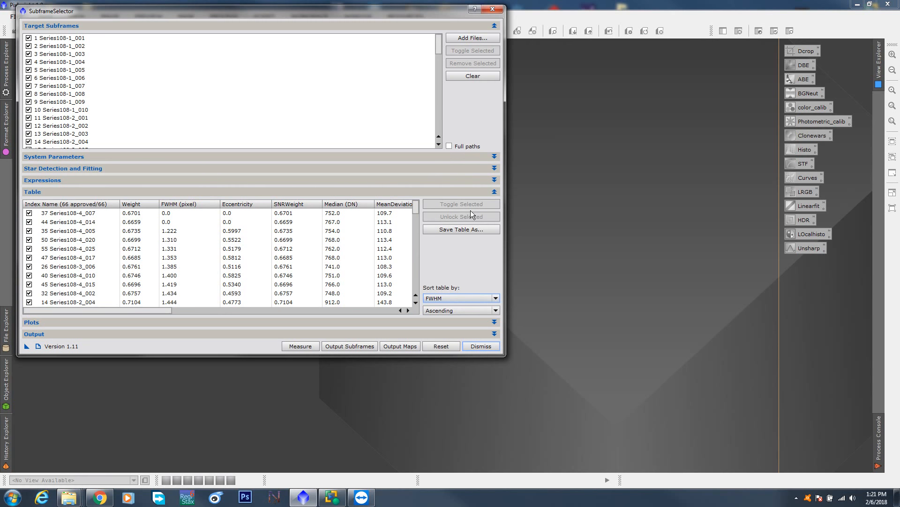
{"action": "left_click", "coordinate": [494, 27]}
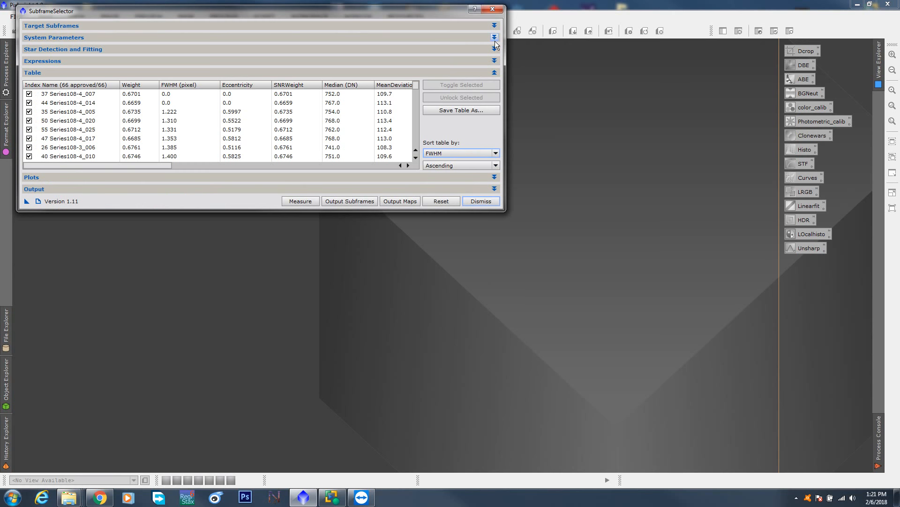
{"action": "left_click", "coordinate": [495, 177]}
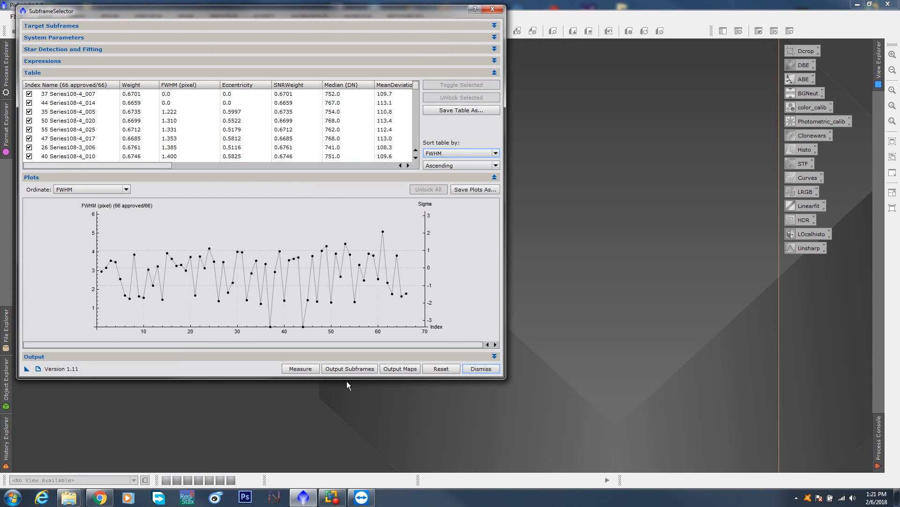
{"action": "left_click_drag", "start_coordinate": [354, 379], "coordinate": [355, 402]}
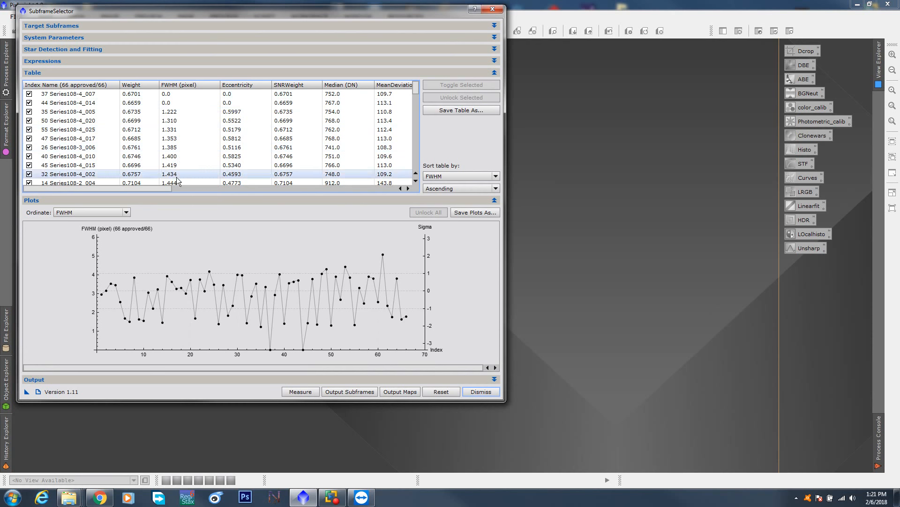
Step: Select subframe Series108-4_005 in the table and plot the subframes by SNRWeight
{"action": "left_click", "coordinate": [177, 111]}
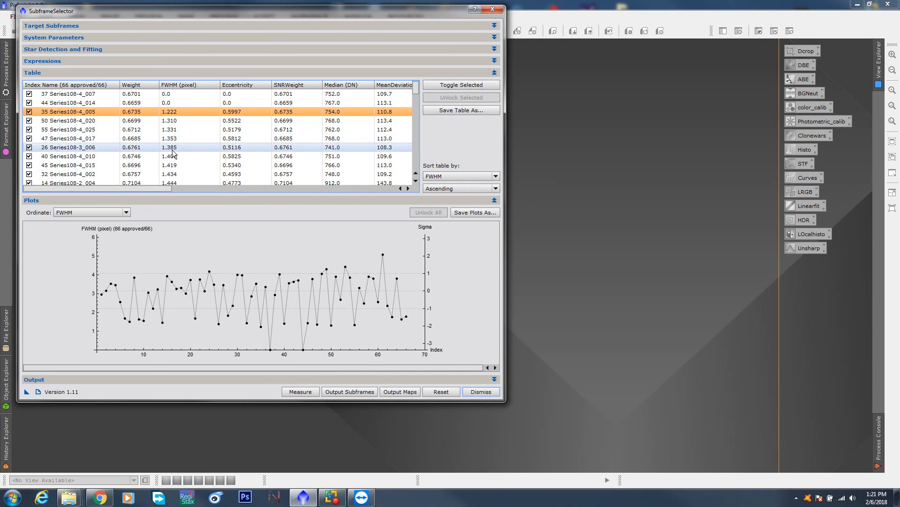
{"action": "left_click", "coordinate": [126, 212]}
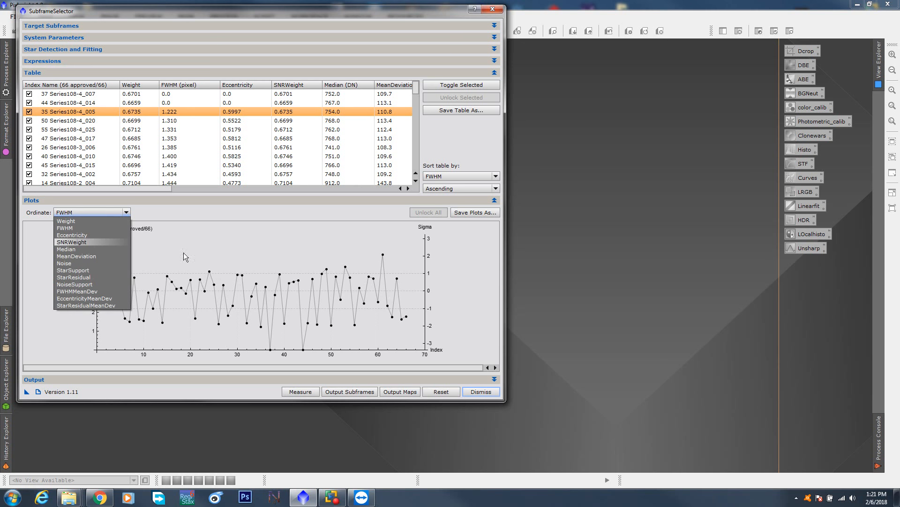
{"action": "left_click", "coordinate": [71, 241]}
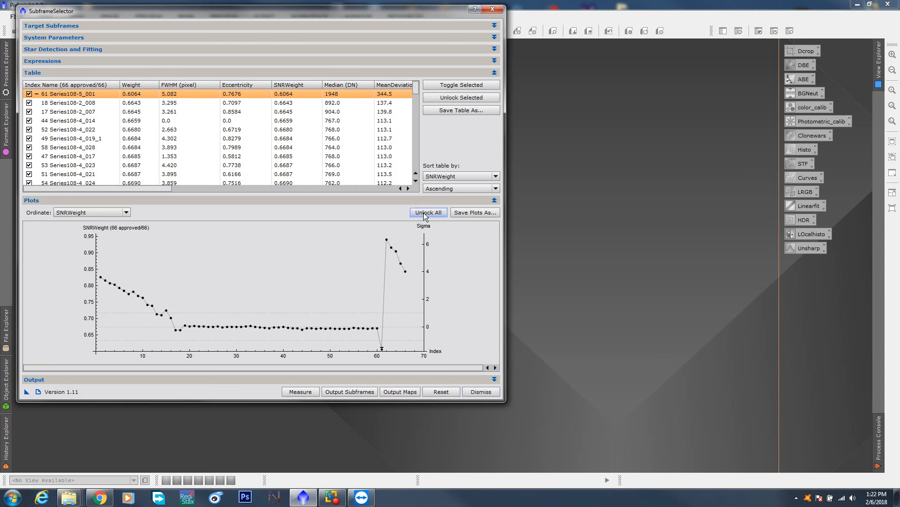
Step: Sort the table by FWHM and set the plot ordinate back to FWHM
{"action": "left_click", "coordinate": [496, 176]}
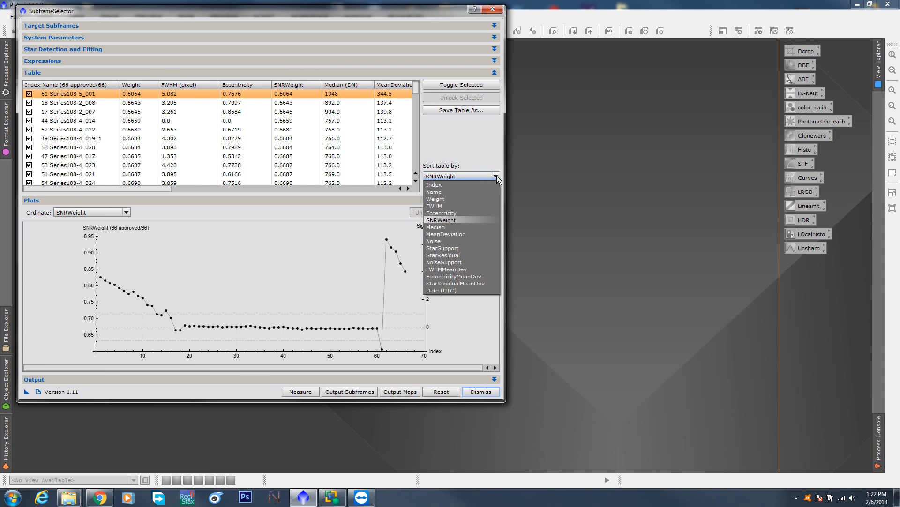
{"action": "left_click", "coordinate": [444, 206]}
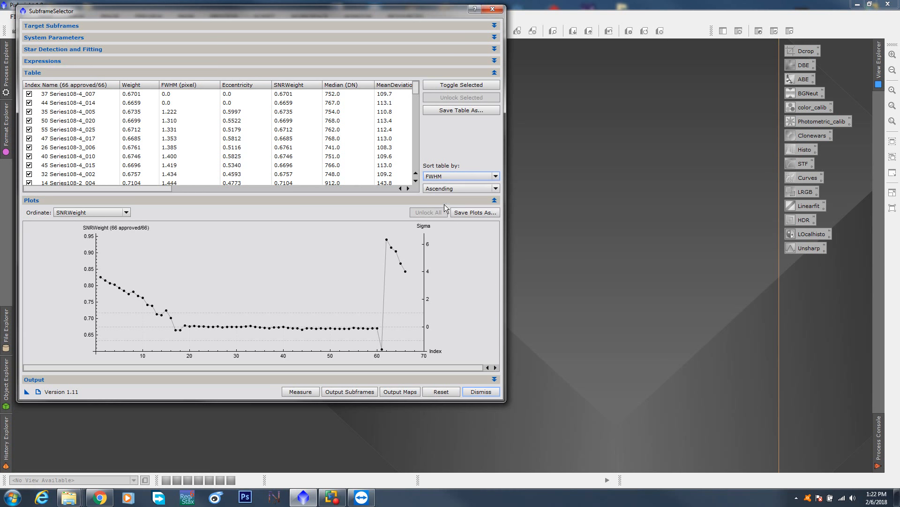
{"action": "left_click", "coordinate": [125, 214]}
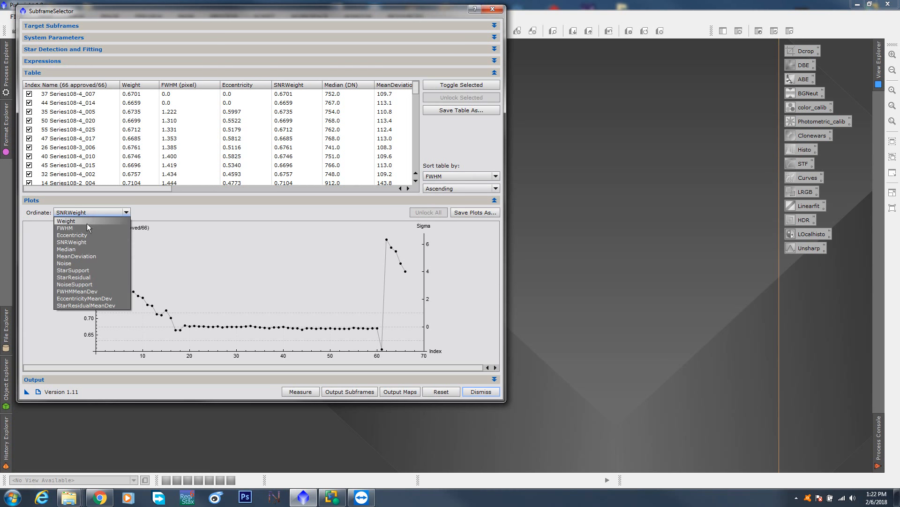
{"action": "left_click", "coordinate": [84, 228]}
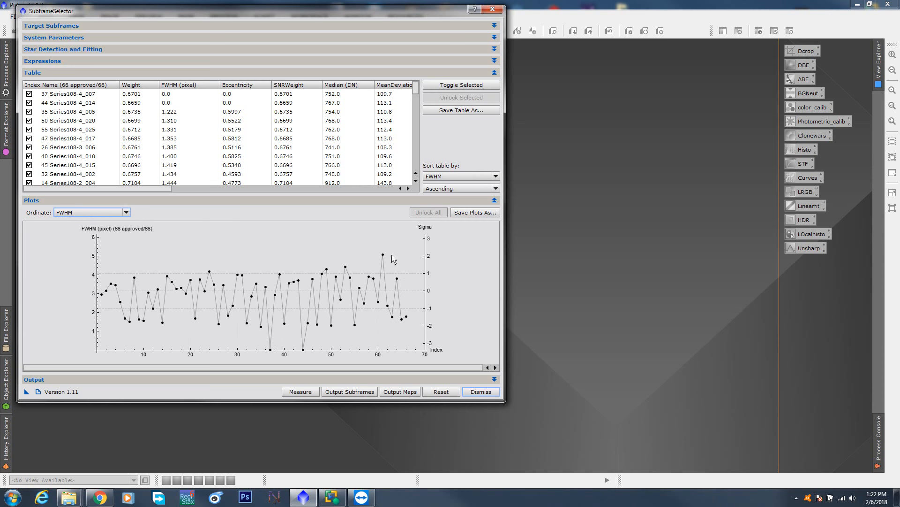
Step: Compare the FWHM of subframes Series108-4_005 and Series108-5_001 at opposite ends of the sorted table
{"action": "left_click", "coordinate": [173, 112]}
{"action": "left_click_drag", "start_coordinate": [415, 89], "coordinate": [420, 162]}
{"action": "left_click", "coordinate": [172, 156]}
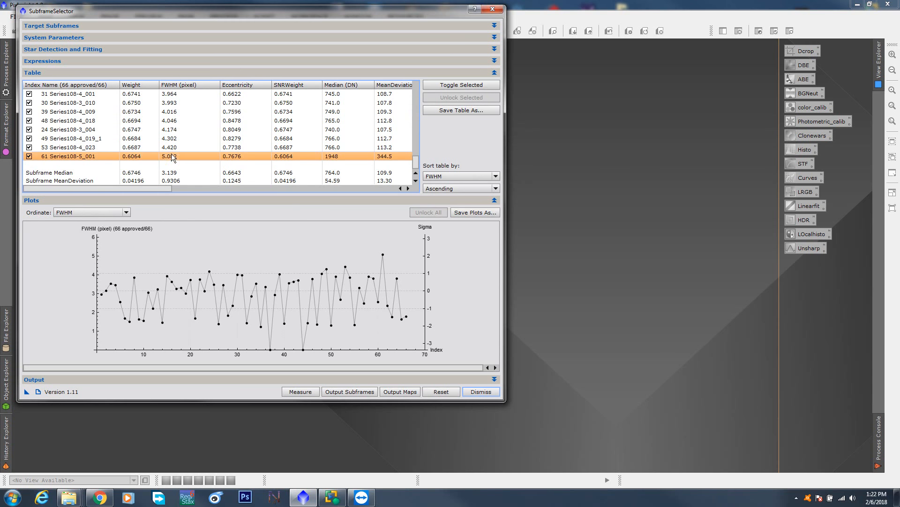
{"action": "left_click_drag", "start_coordinate": [416, 167], "coordinate": [415, 89]}
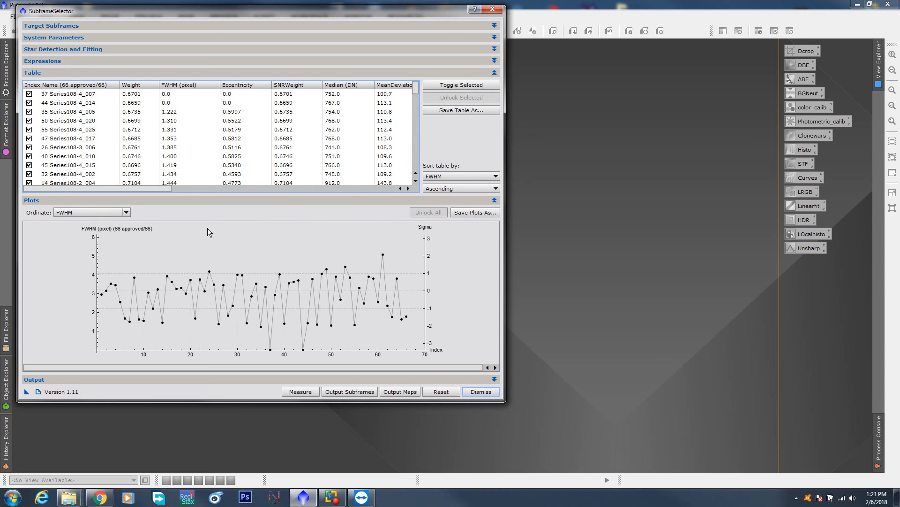
Step: Select subframe Series108-4_005, note it as "108-4-005" in a new Notepad document beside the dialog, and minimize Notepad
{"action": "left_click", "coordinate": [176, 111]}
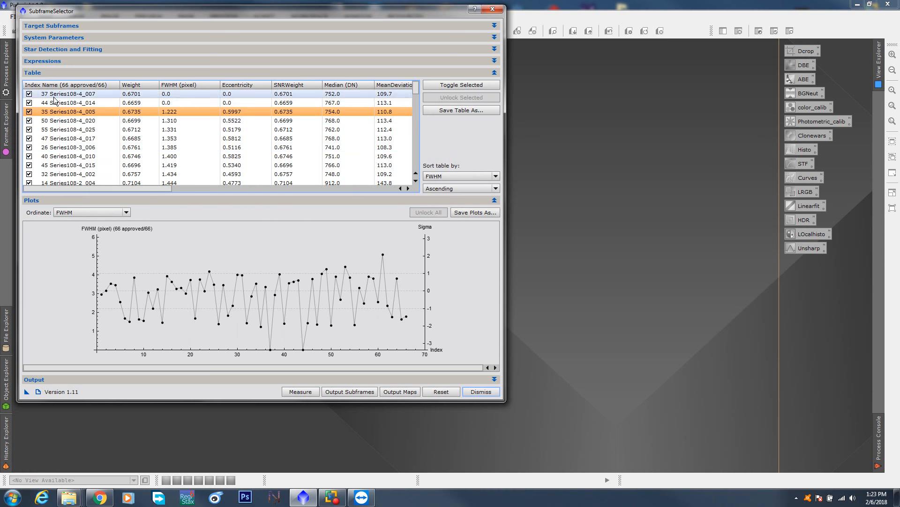
{"action": "left_click", "coordinate": [12, 501]}
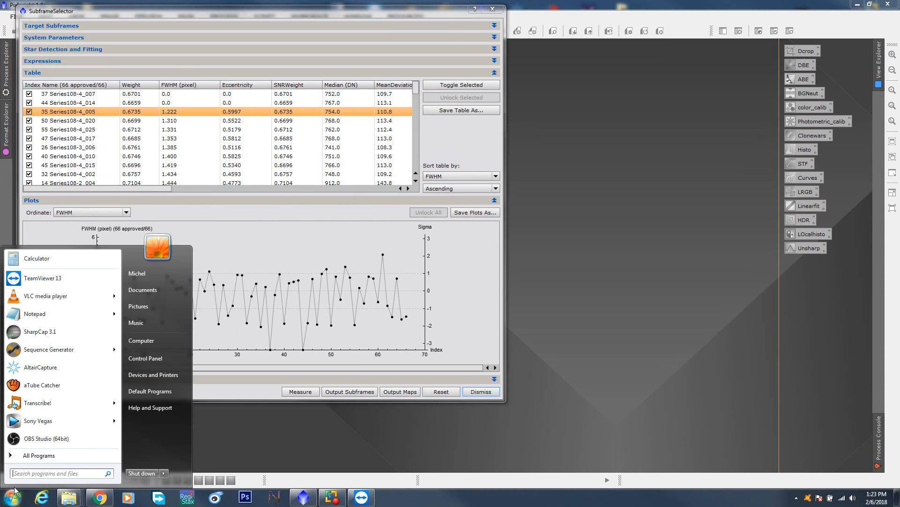
{"action": "left_click", "coordinate": [38, 314]}
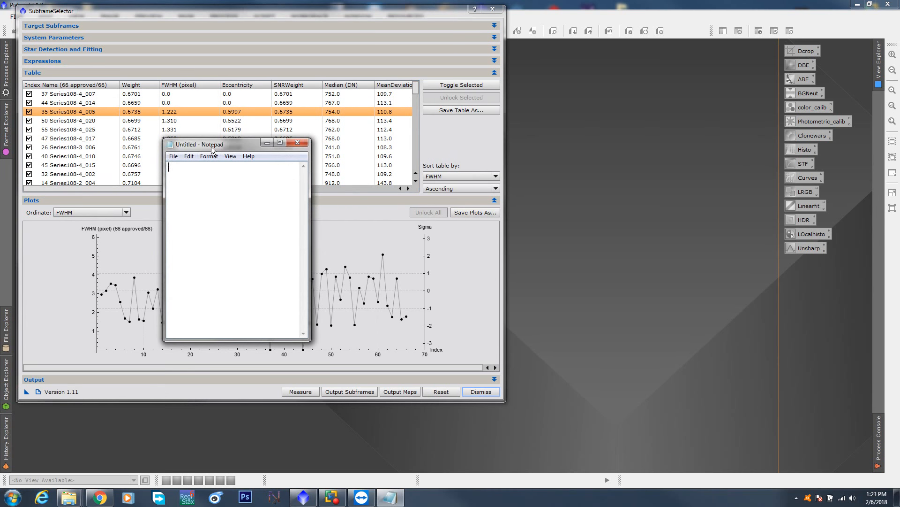
{"action": "left_click_drag", "start_coordinate": [212, 147], "coordinate": [618, 124]}
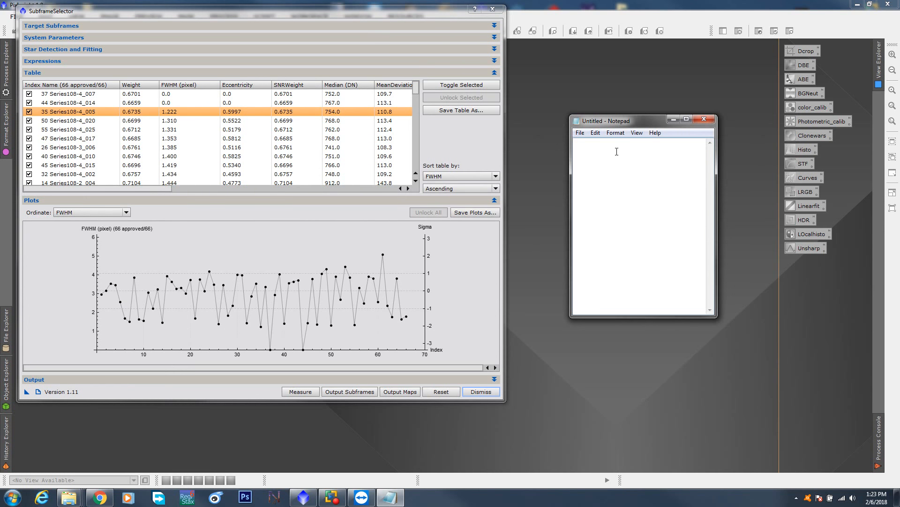
{"action": "type", "text": "108-4-005"}
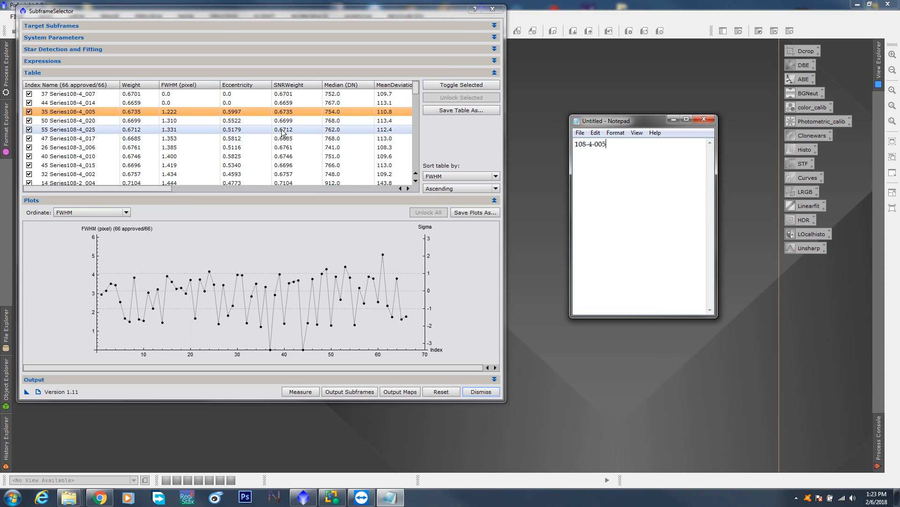
{"action": "left_click_drag", "start_coordinate": [608, 121], "coordinate": [605, 181]}
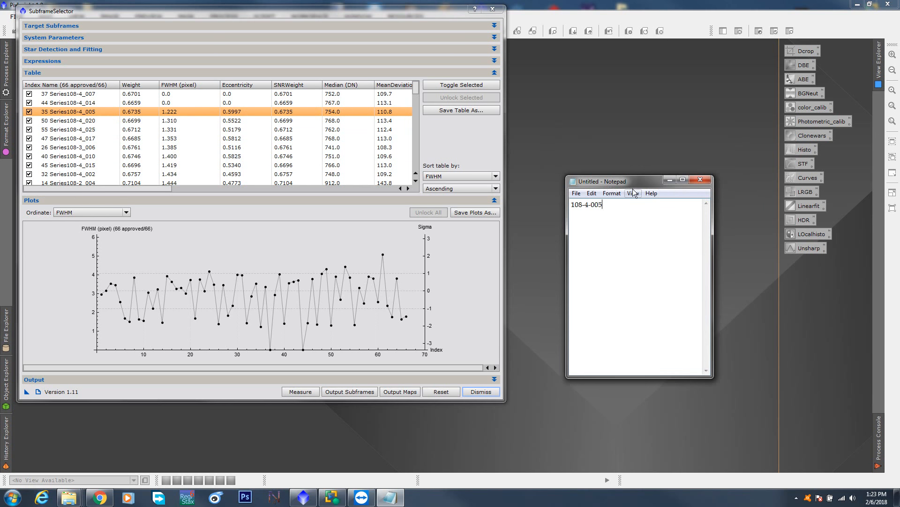
{"action": "left_click", "coordinate": [670, 179]}
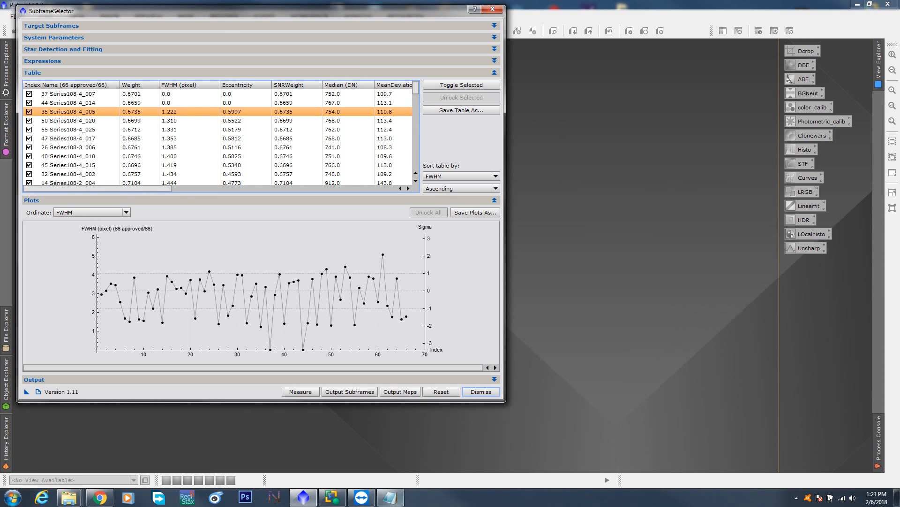
{"action": "mouse_move", "coordinate": [389, 497]}
Step: Try rejecting subframe Series108-4_005 through its point in the FWHM plot, and approve it again
{"action": "left_click", "coordinate": [260, 326]}
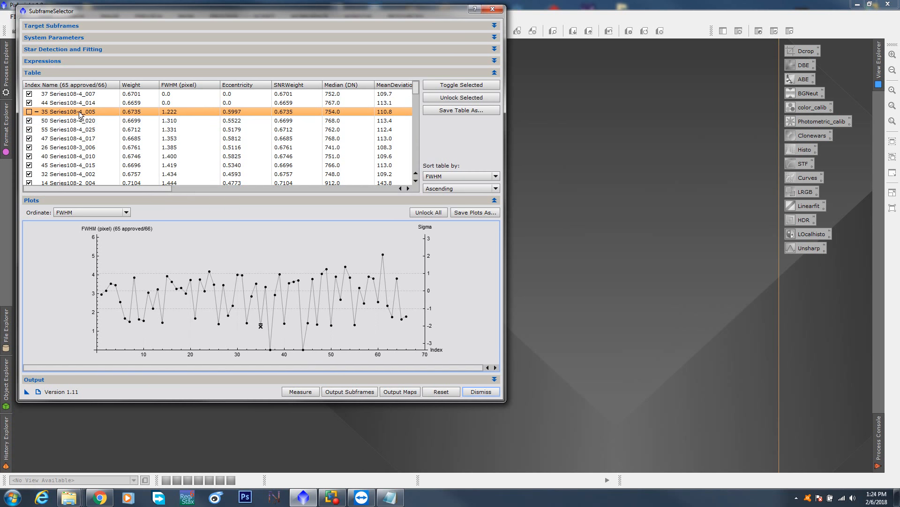
{"action": "left_click", "coordinate": [261, 326]}
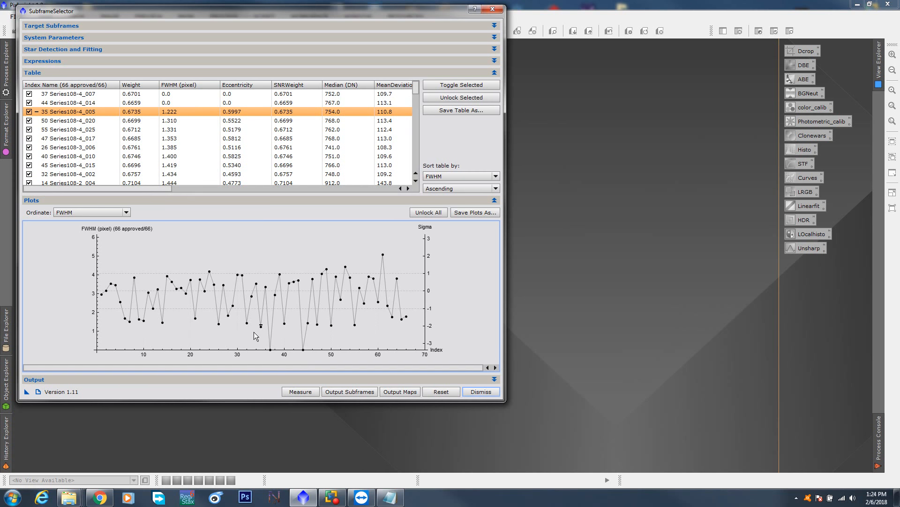
Step: Reject the outlying subframes in the FWHM plot, at indexes 24, 37, 39, 44, 48, 49, 53 and 61
{"action": "left_click", "coordinate": [270, 350]}
{"action": "left_click", "coordinate": [303, 349]}
{"action": "left_click", "coordinate": [346, 267]}
{"action": "left_click", "coordinate": [208, 271]}
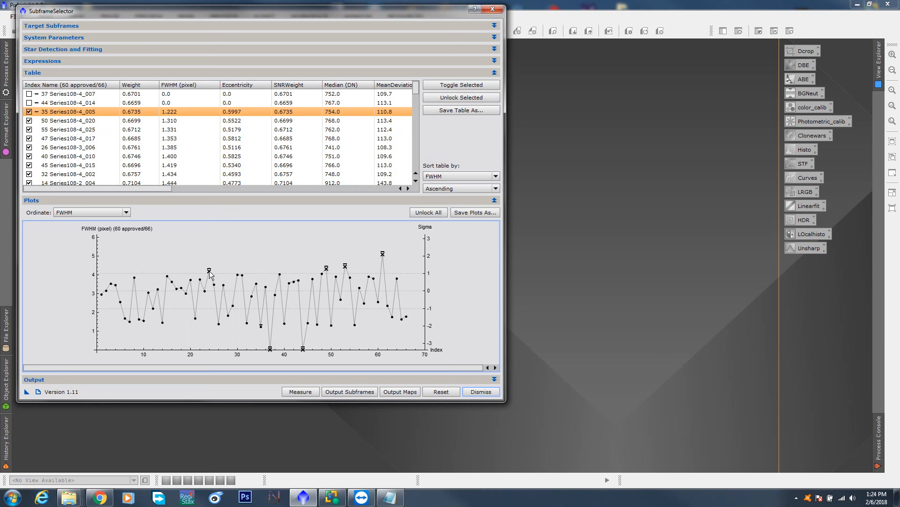
{"action": "left_click", "coordinate": [280, 275]}
{"action": "left_click", "coordinate": [321, 276]}
Step: Review the approved and rejected subframes at both ends of the FWHM-sorted table, highlighting Series108-3_010
{"action": "left_click_drag", "start_coordinate": [416, 88], "coordinate": [416, 172]}
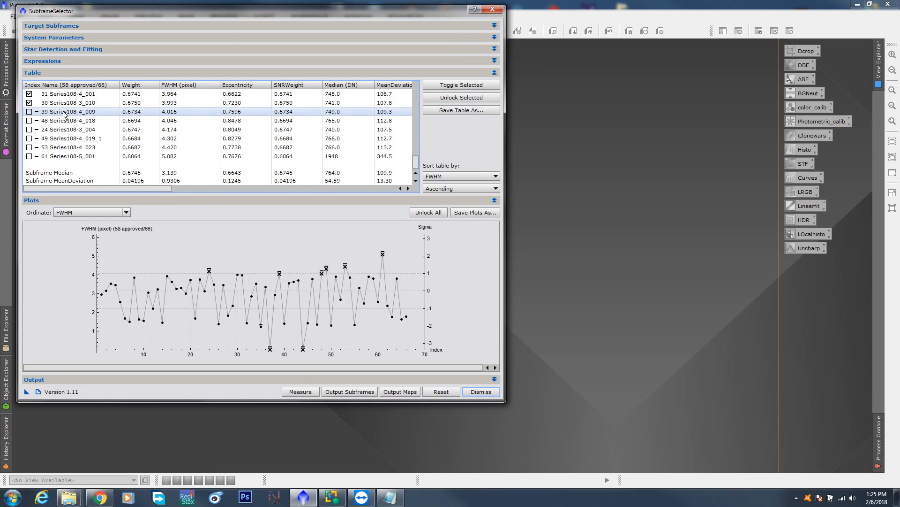
{"action": "scroll", "coordinate": [252, 94], "scroll_direction": "up", "scroll_amount": 15}
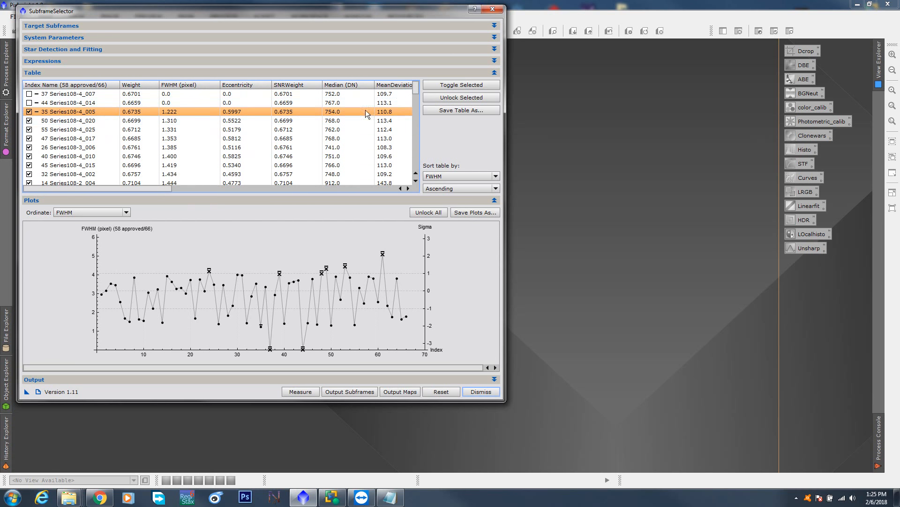
{"action": "left_click_drag", "start_coordinate": [415, 89], "coordinate": [416, 165]}
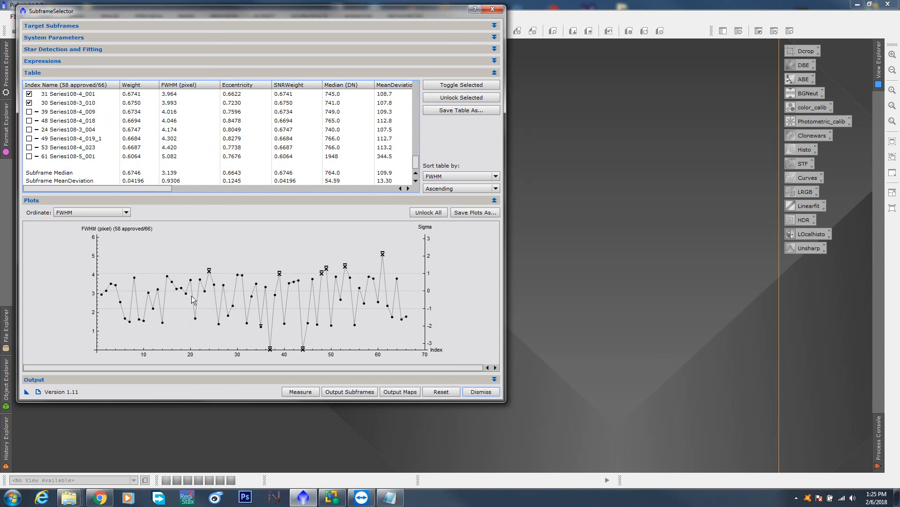
{"action": "mouse_move", "coordinate": [415, 164]}
{"action": "left_mouse_down"}
{"action": "mouse_move", "coordinate": [419, 87]}
{"action": "mouse_move", "coordinate": [415, 162]}
{"action": "left_mouse_up"}
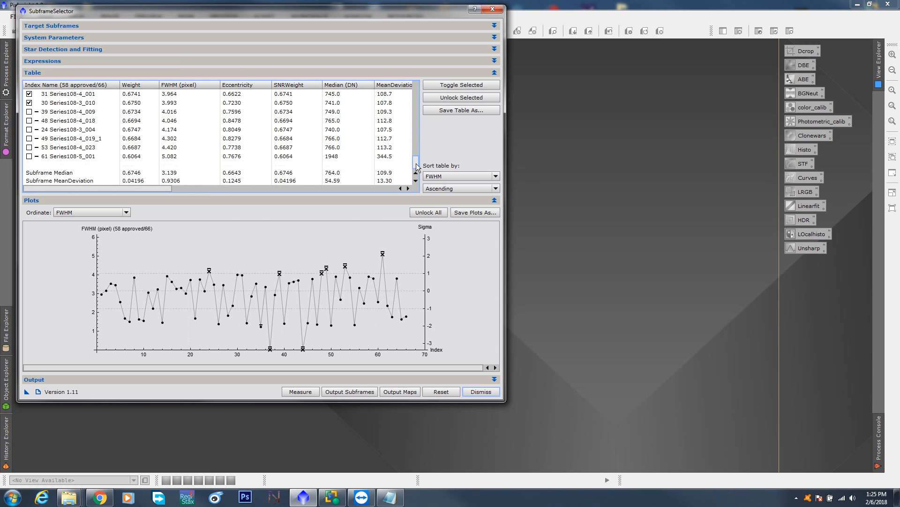
{"action": "left_click", "coordinate": [164, 102]}
{"action": "scroll", "coordinate": [416, 165], "scroll_direction": "up", "scroll_amount": 1}
{"action": "scroll", "coordinate": [415, 165], "scroll_direction": "up", "scroll_amount": 1}
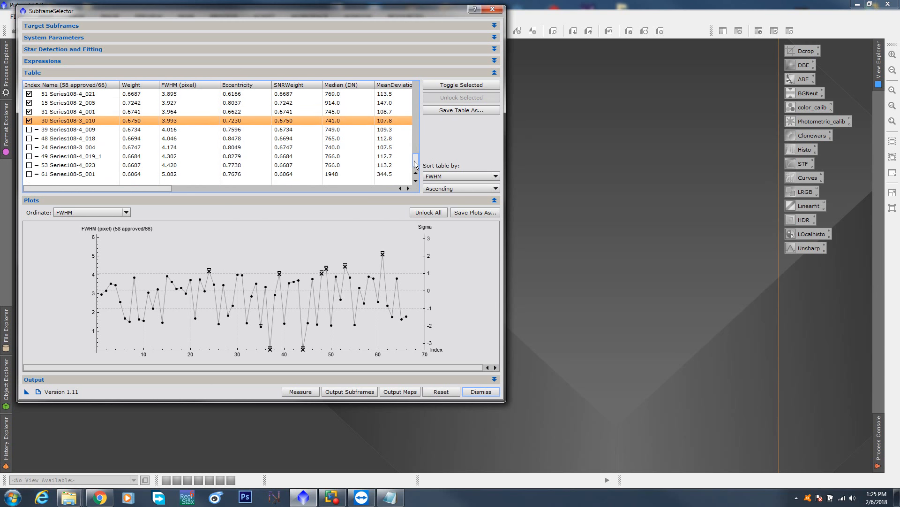
{"action": "scroll", "coordinate": [415, 161], "scroll_direction": "up", "scroll_amount": 2}
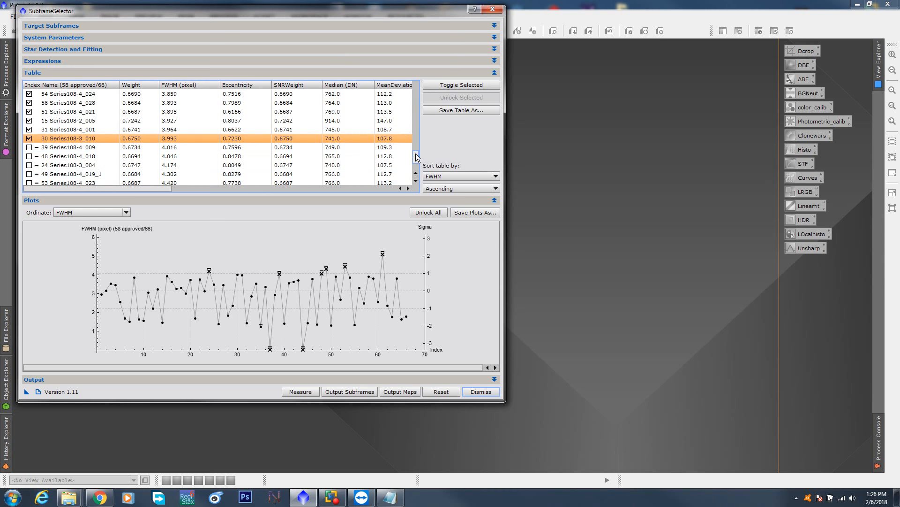
{"action": "scroll", "coordinate": [417, 157], "scroll_direction": "up", "scroll_amount": 15}
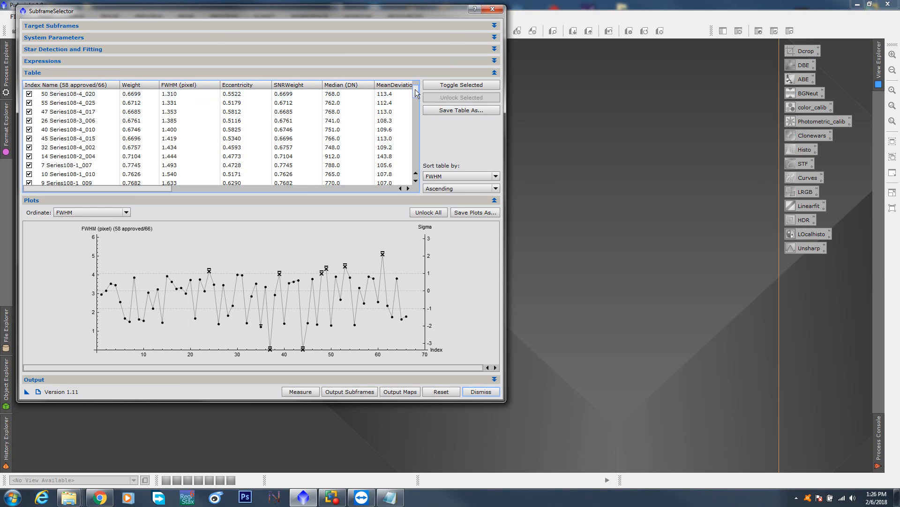
{"action": "scroll", "coordinate": [417, 93], "scroll_direction": "up", "scroll_amount": 1}
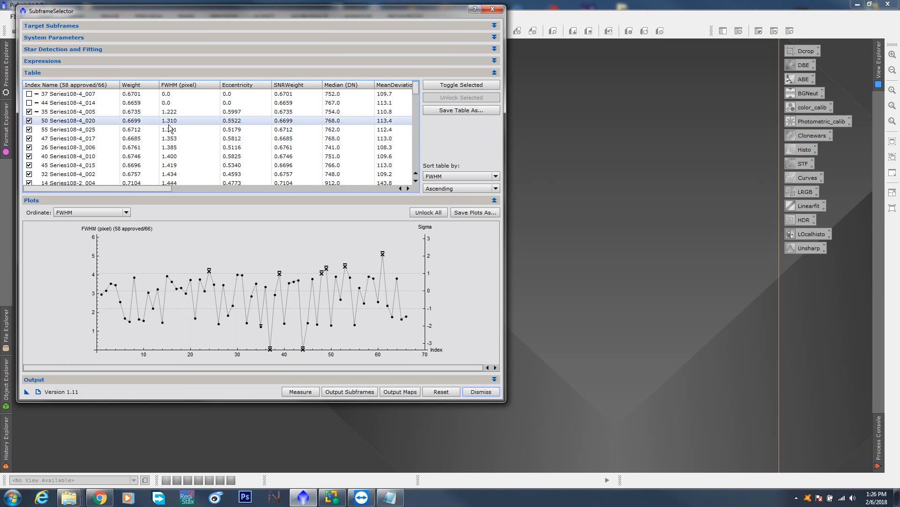
Step: Select subframe Series108-4_005 and check the Done---GAL-fits m108 folder in Windows Explorer, minimizing it when finished
{"action": "left_click", "coordinate": [116, 112]}
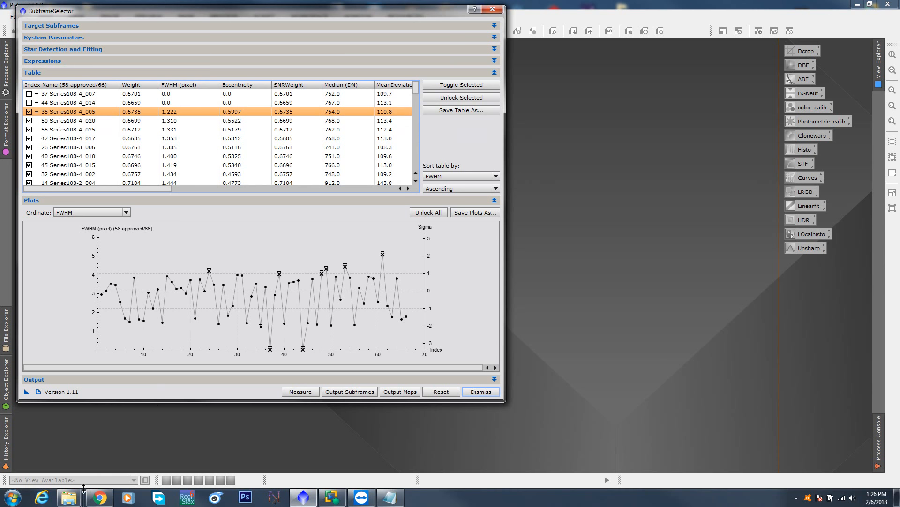
{"action": "left_click", "coordinate": [169, 446]}
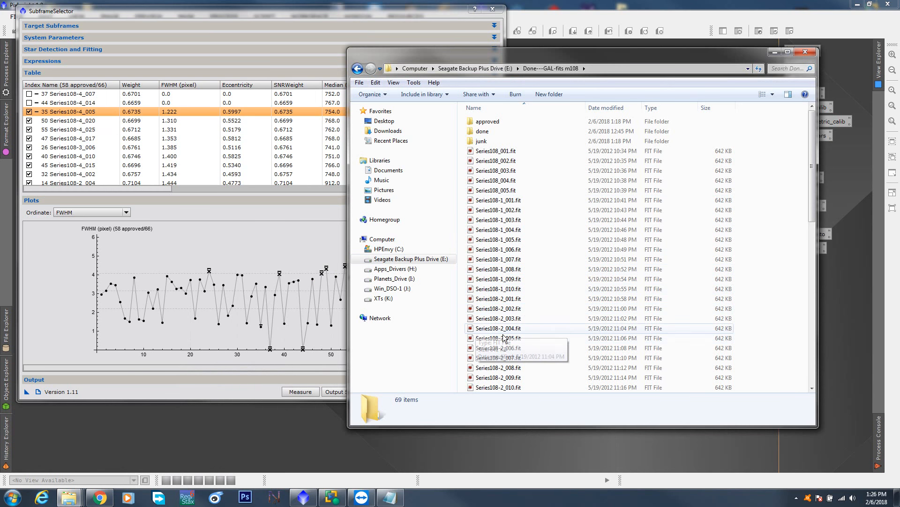
{"action": "left_click", "coordinate": [775, 52]}
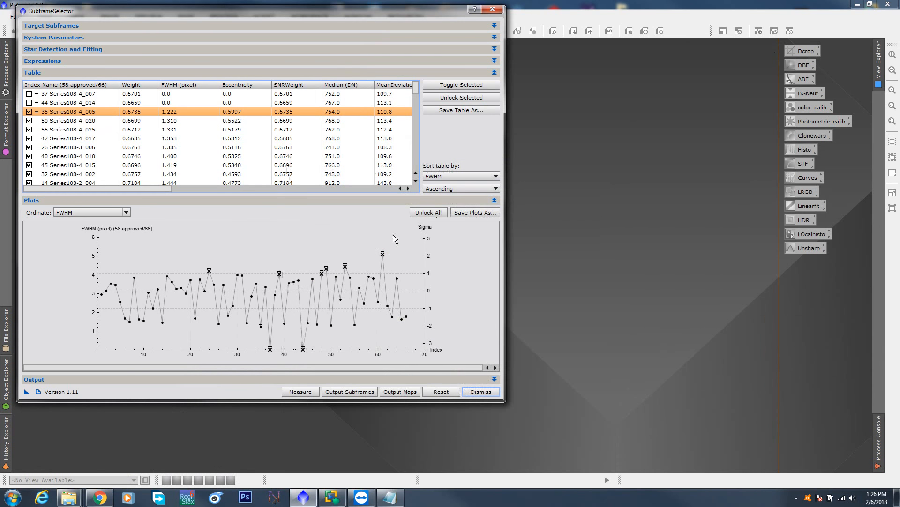
Step: Collapse the Table section, expand Output, and set the approved directory to E:/Done---GAL-fits m108/approved
{"action": "left_click", "coordinate": [495, 73]}
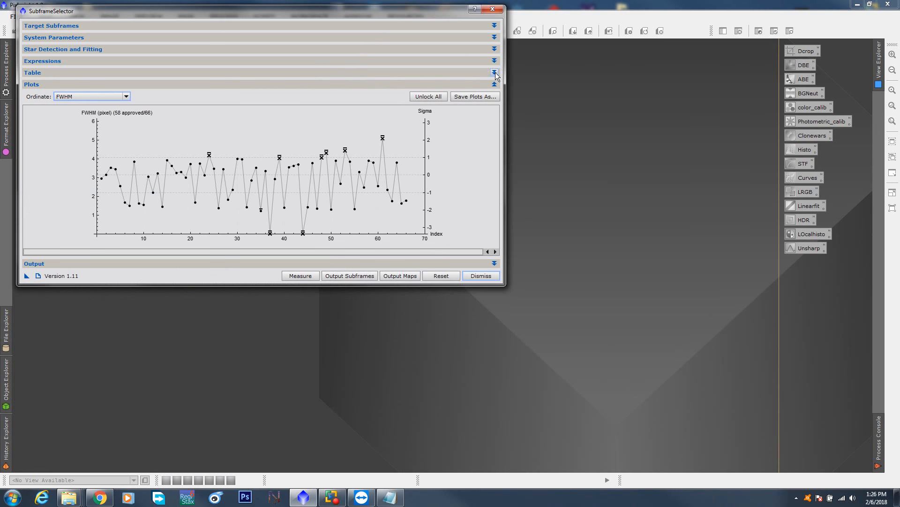
{"action": "left_click", "coordinate": [495, 263]}
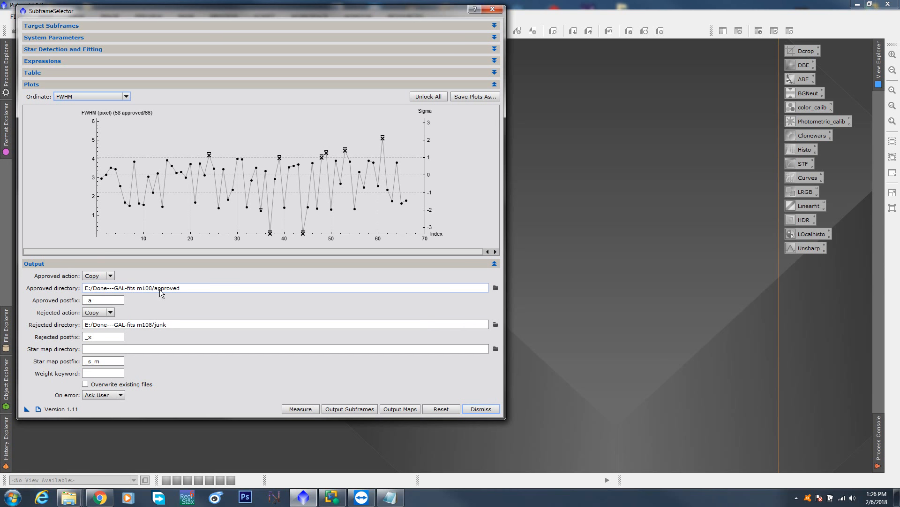
{"action": "left_click", "coordinate": [496, 288]}
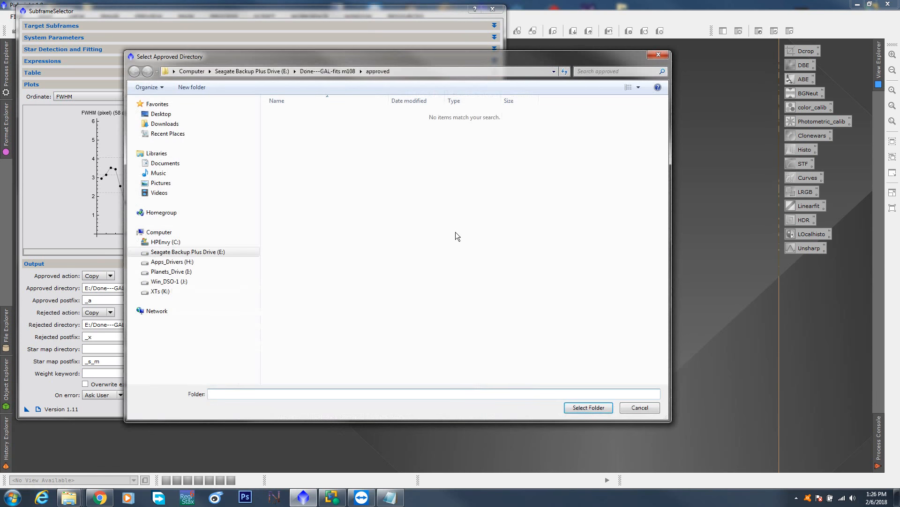
{"action": "left_click", "coordinate": [348, 70]}
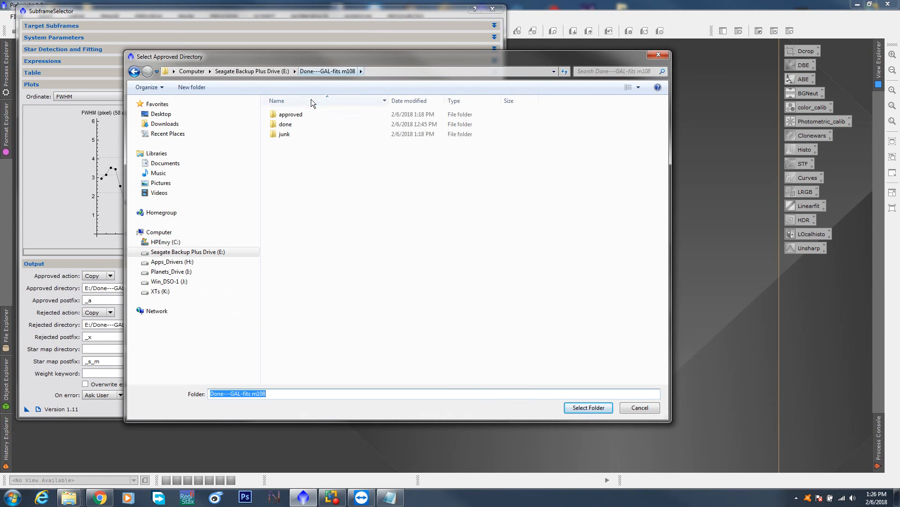
{"action": "left_click", "coordinate": [290, 117]}
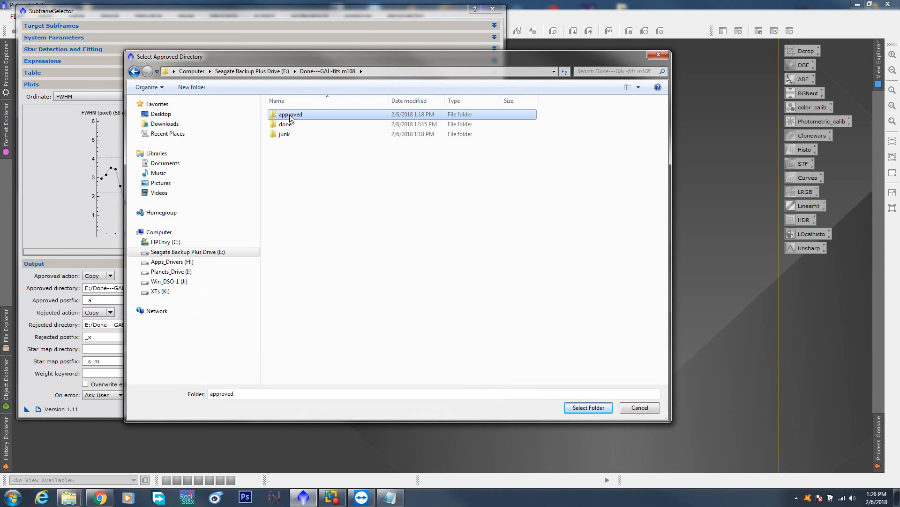
{"action": "left_click", "coordinate": [238, 396]}
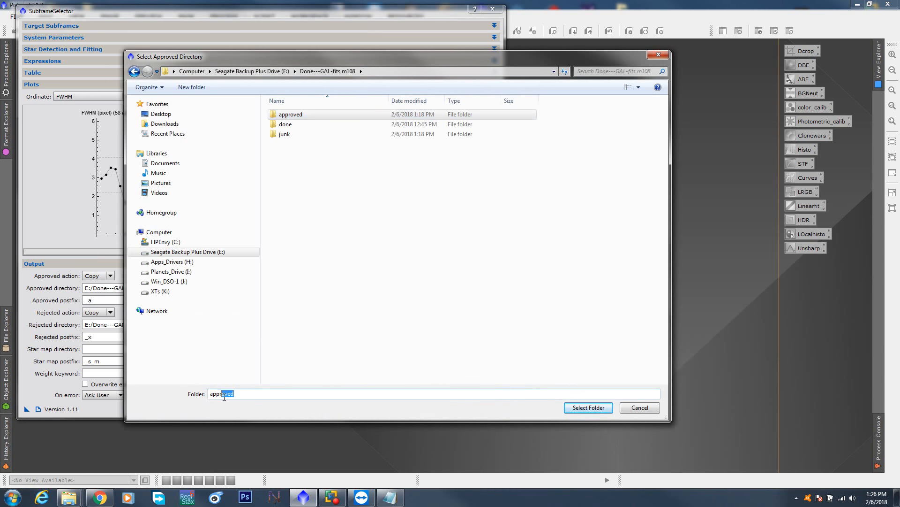
{"action": "left_click", "coordinate": [244, 394]}
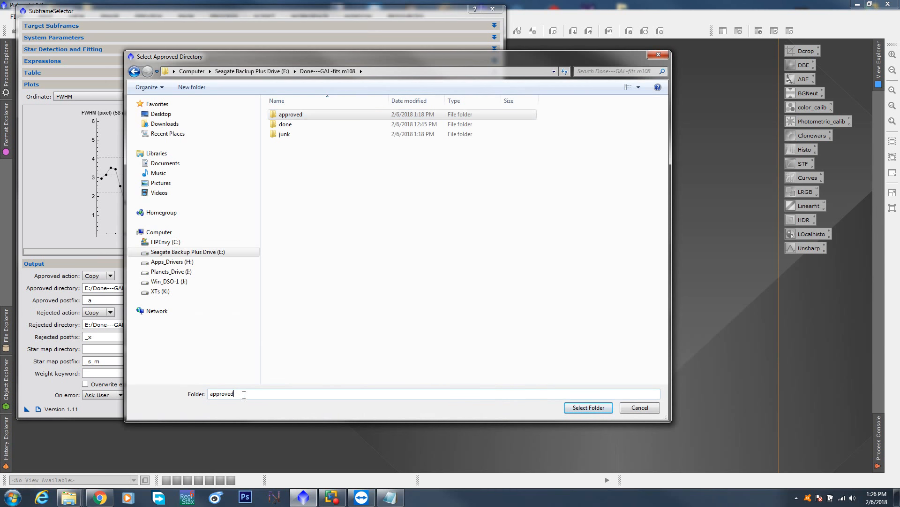
{"action": "left_click", "coordinate": [575, 406]}
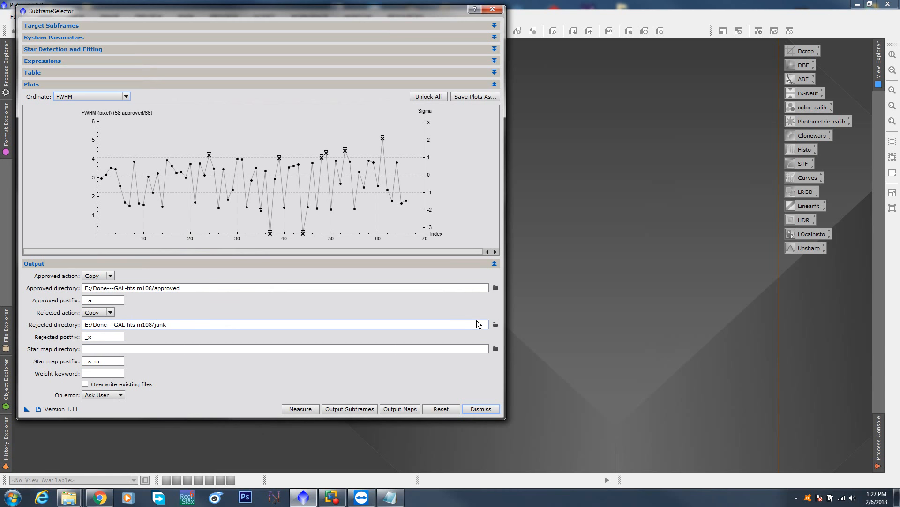
Step: Set the rejected directory to the junk folder inside E:/Done---GAL-fits m108
{"action": "left_click", "coordinate": [495, 325]}
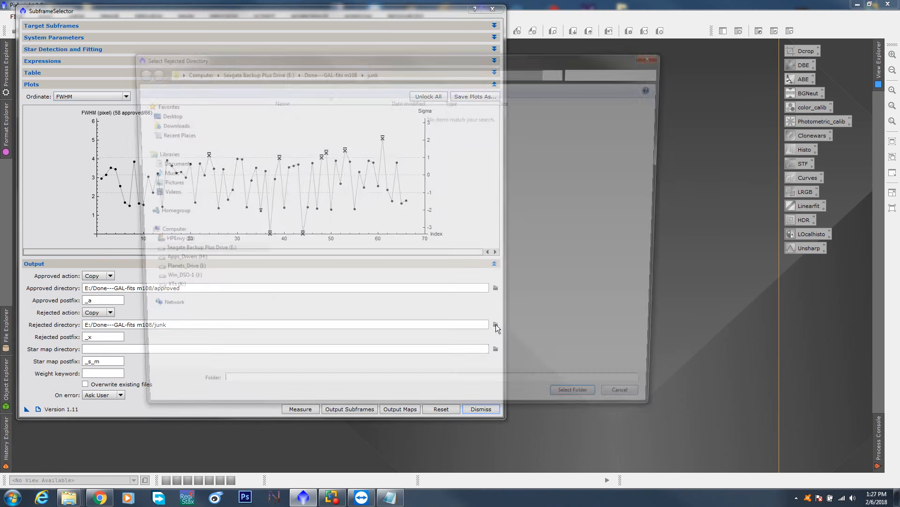
{"action": "left_click", "coordinate": [333, 72]}
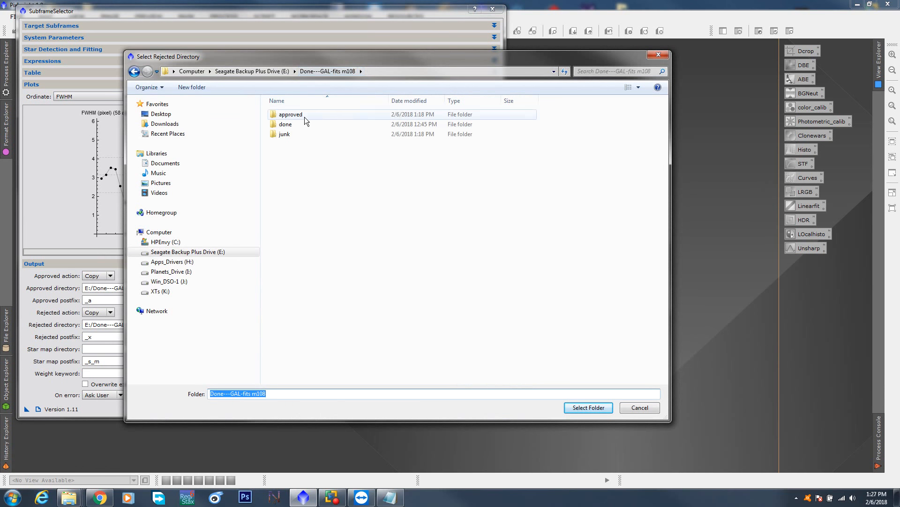
{"action": "left_click", "coordinate": [286, 135]}
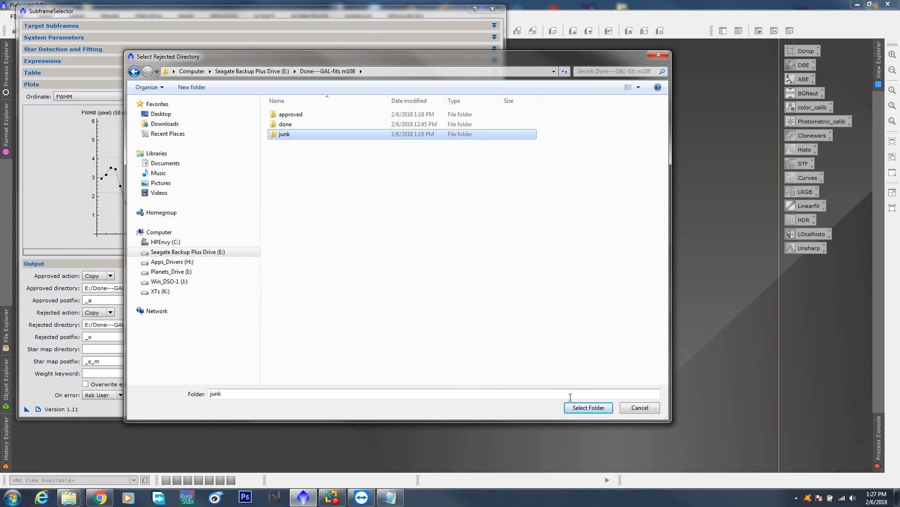
{"action": "left_click", "coordinate": [584, 408]}
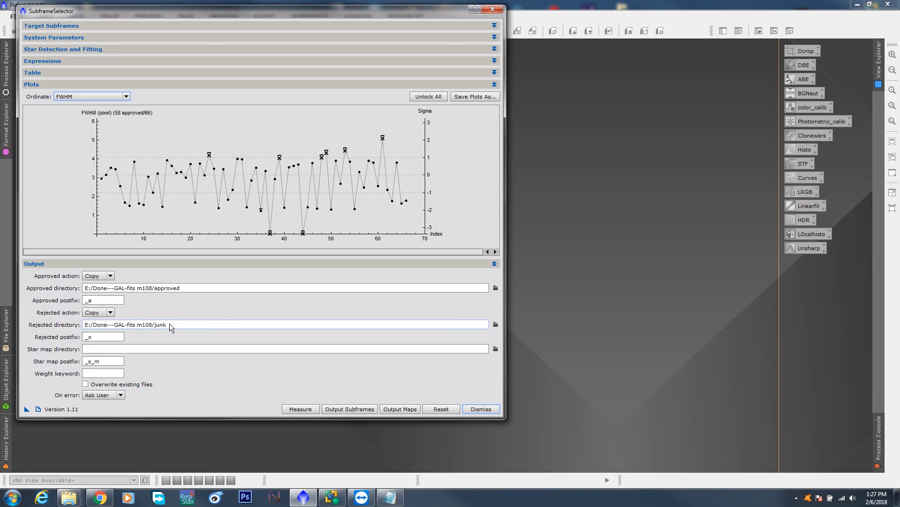
Step: Output the approved and rejected subframes to their directories and move the SubframeSelector dialog aside
{"action": "left_click", "coordinate": [351, 409]}
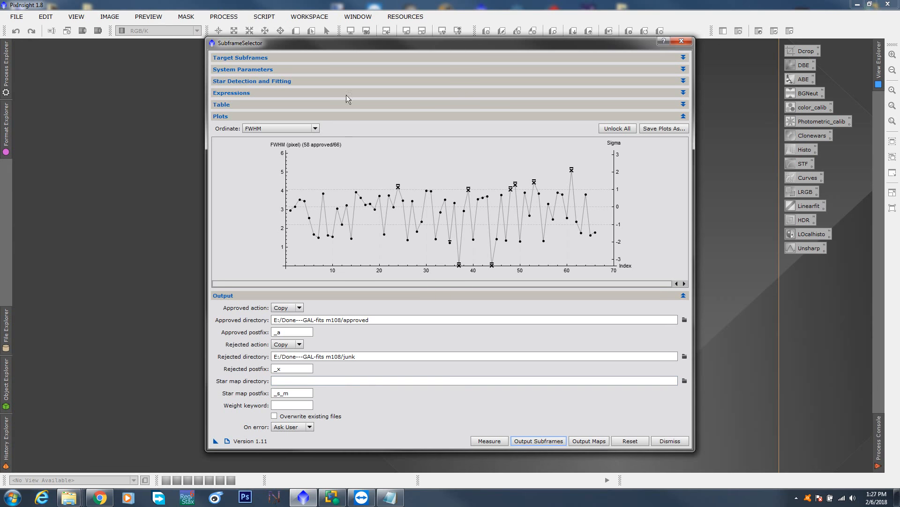
{"action": "left_click_drag", "start_coordinate": [356, 41], "coordinate": [184, 15]}
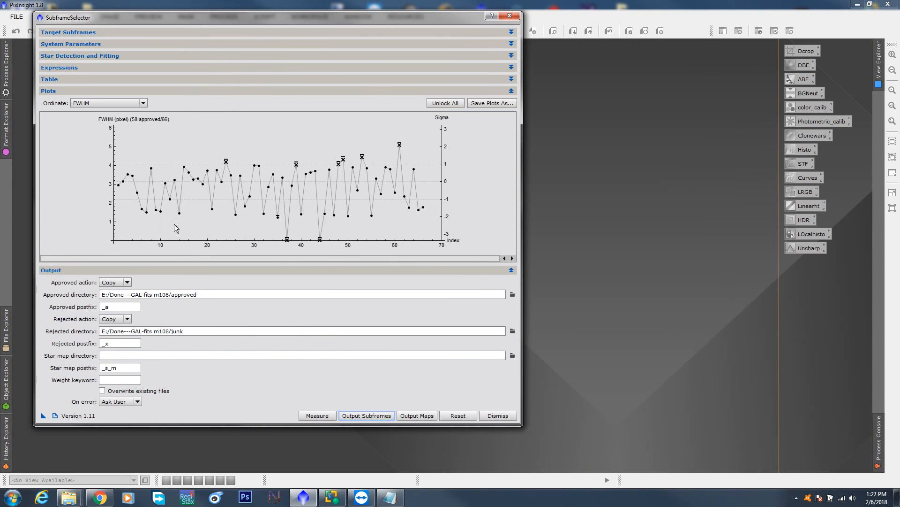
Step: Switch to the Done---GAL-fits m108 folder in Windows Explorer and open its approved folder to check the output frames
{"action": "mouse_move", "coordinate": [69, 496]}
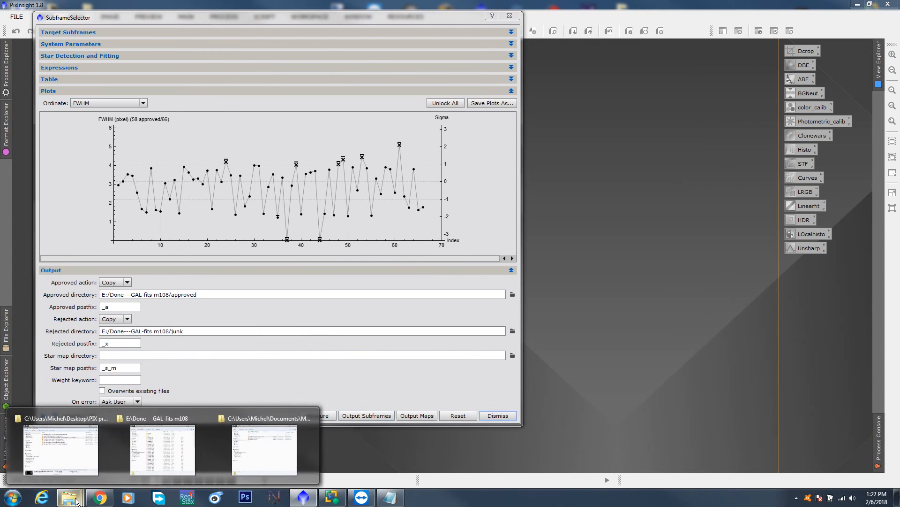
{"action": "left_click", "coordinate": [169, 453]}
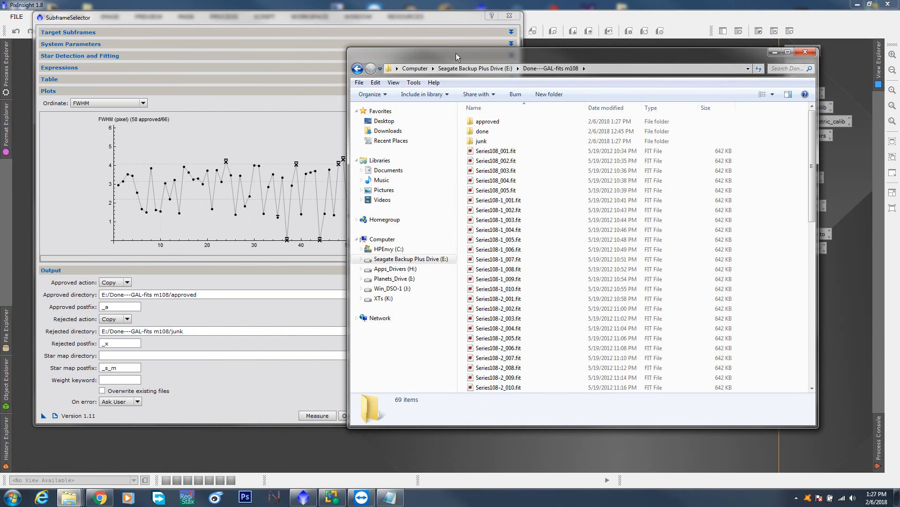
{"action": "left_click_drag", "start_coordinate": [456, 53], "coordinate": [292, 49]}
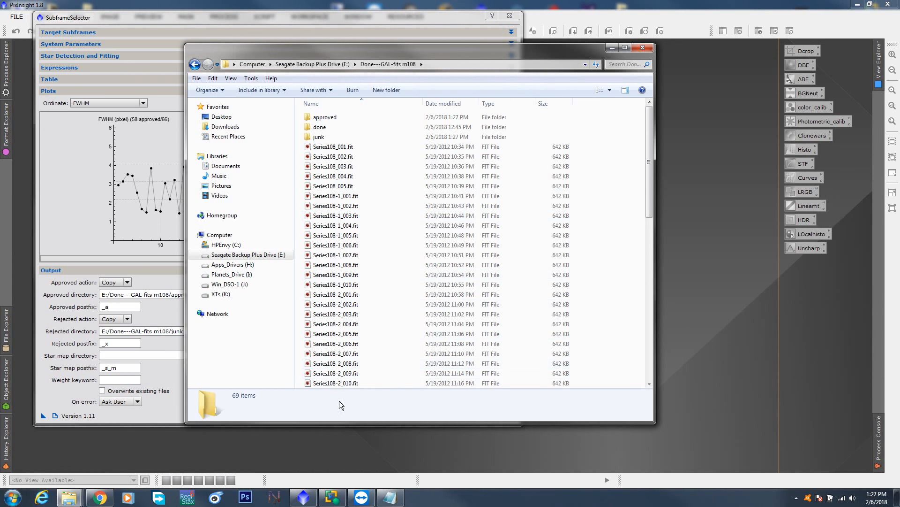
{"action": "left_click", "coordinate": [334, 119]}
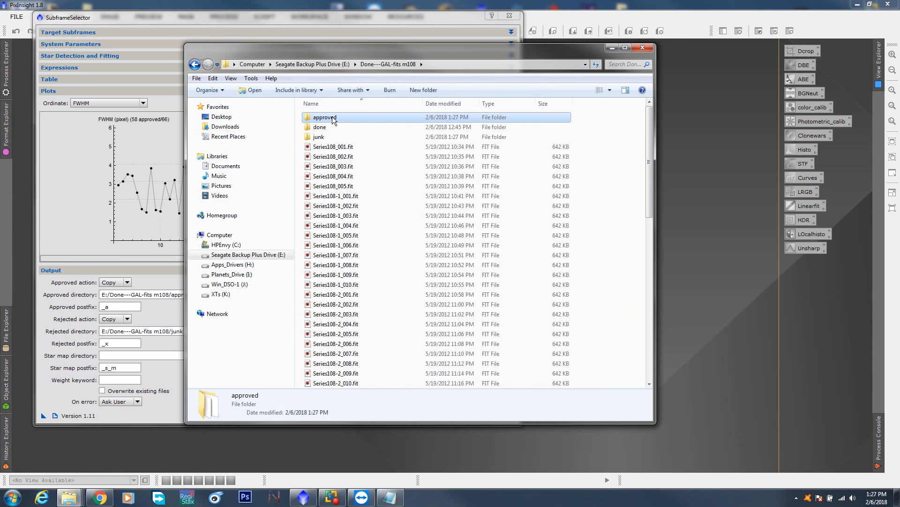
{"action": "double_click", "coordinate": [332, 117]}
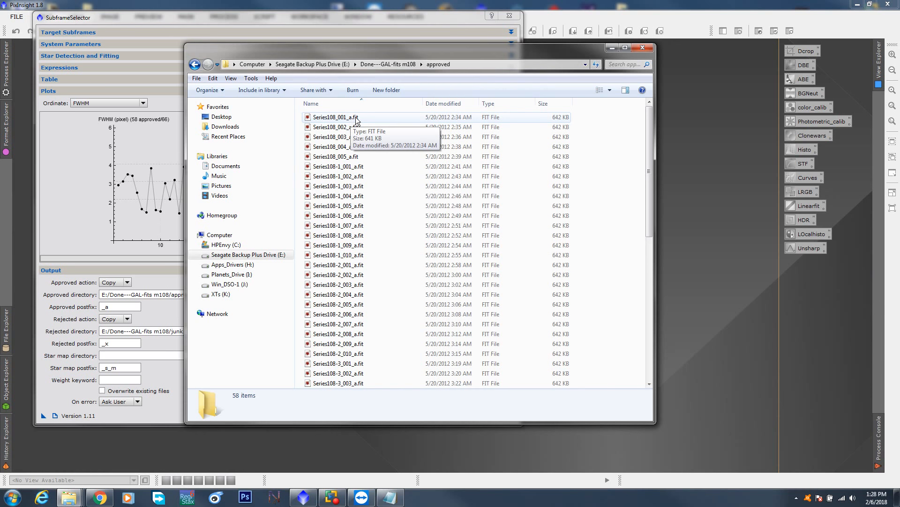
Step: Open the junk folder inside Done---GAL-fits m108 and check the rejected frames against the FWHM plot
{"action": "left_click", "coordinate": [195, 64]}
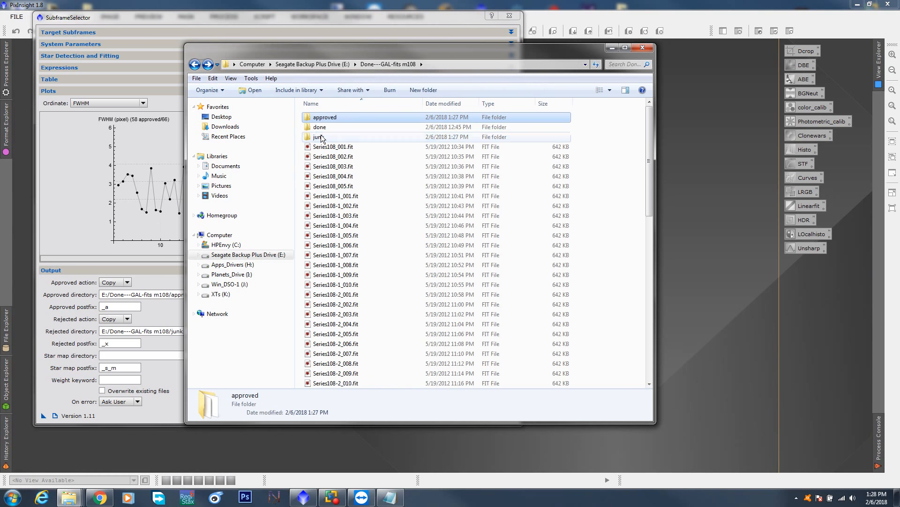
{"action": "double_click", "coordinate": [305, 137]}
{"action": "left_click_drag", "start_coordinate": [349, 209], "coordinate": [324, 103]}
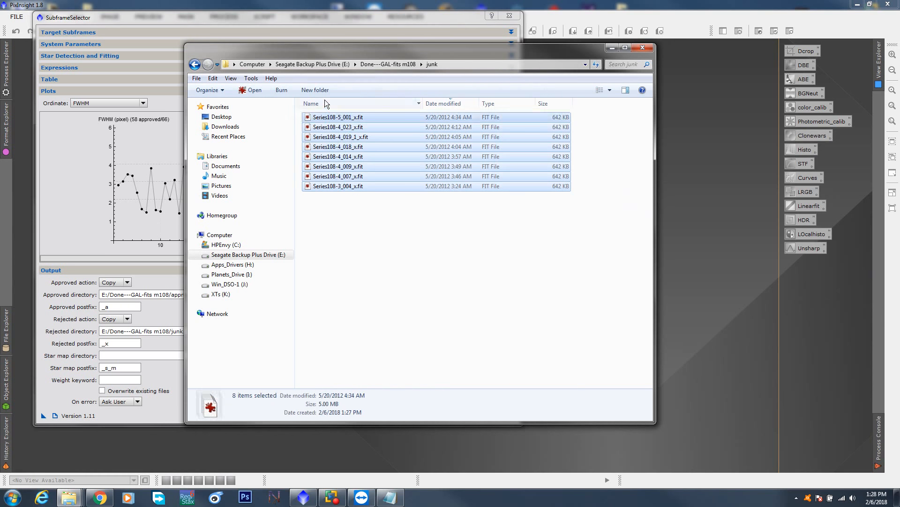
{"action": "left_click", "coordinate": [361, 274]}
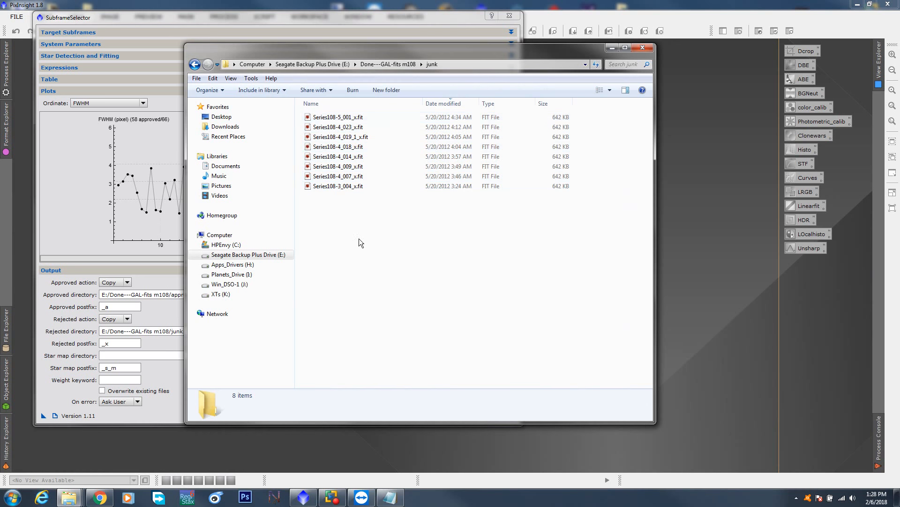
{"action": "left_click_drag", "start_coordinate": [287, 52], "coordinate": [532, 74]}
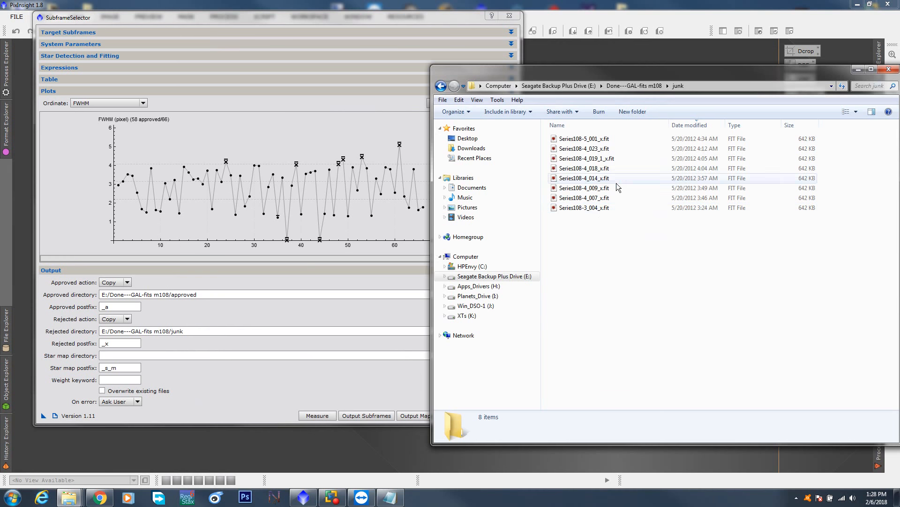
Step: Look through the approved folder once more and return to the Done---GAL-fits m108 folder
{"action": "left_click", "coordinate": [441, 85]}
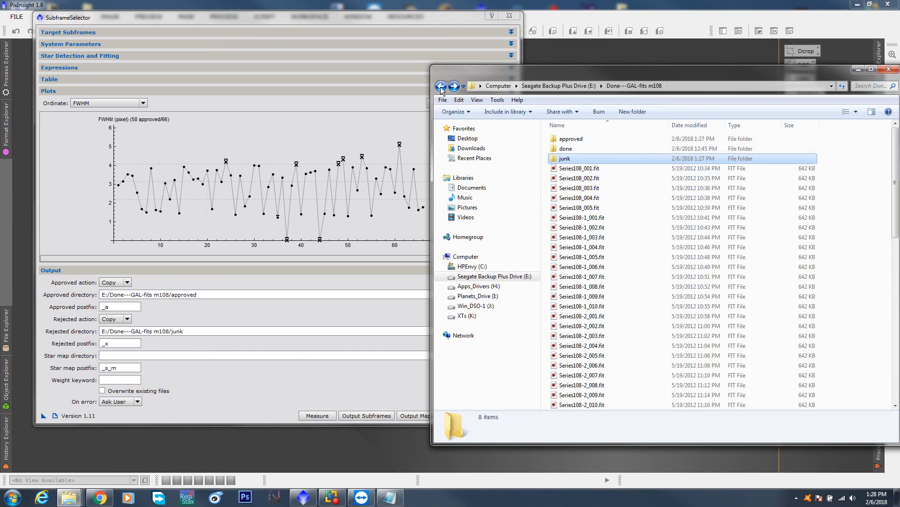
{"action": "left_click", "coordinate": [571, 140]}
{"action": "double_click", "coordinate": [571, 139]}
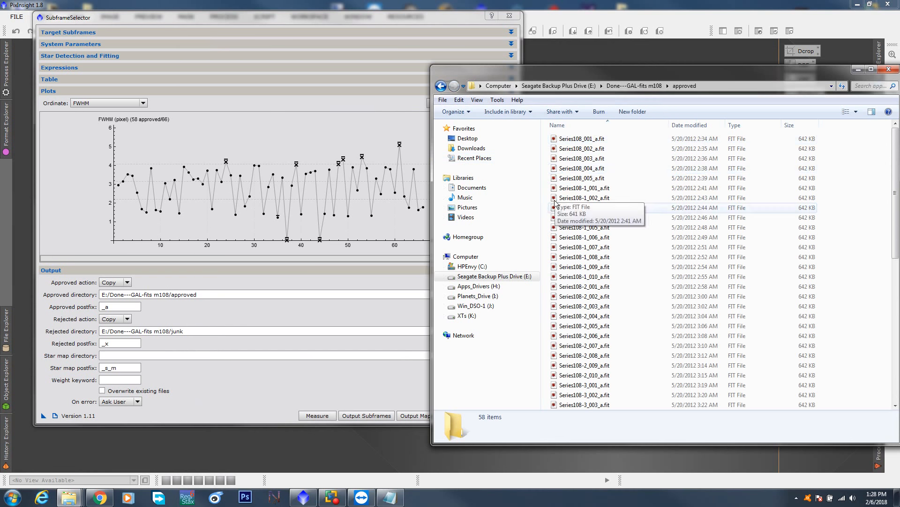
{"action": "left_click", "coordinate": [441, 86]}
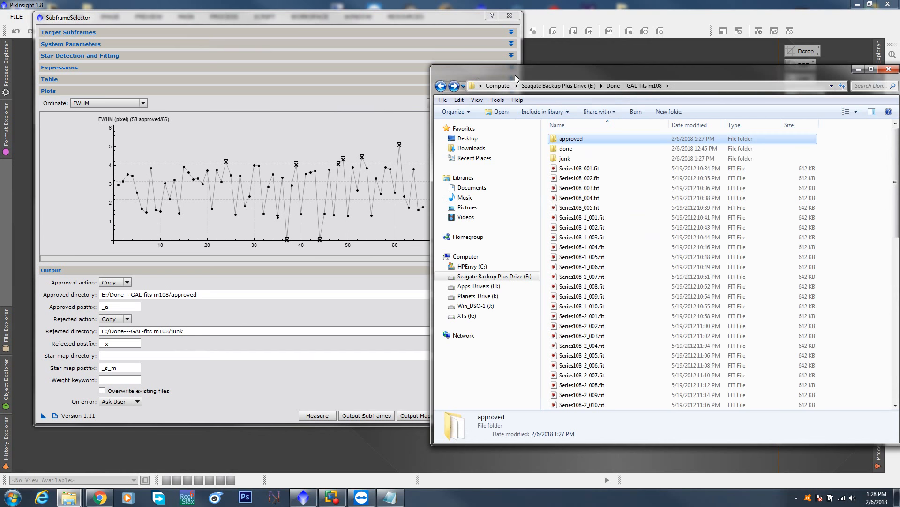
{"action": "left_click_drag", "start_coordinate": [514, 74], "coordinate": [283, 67]}
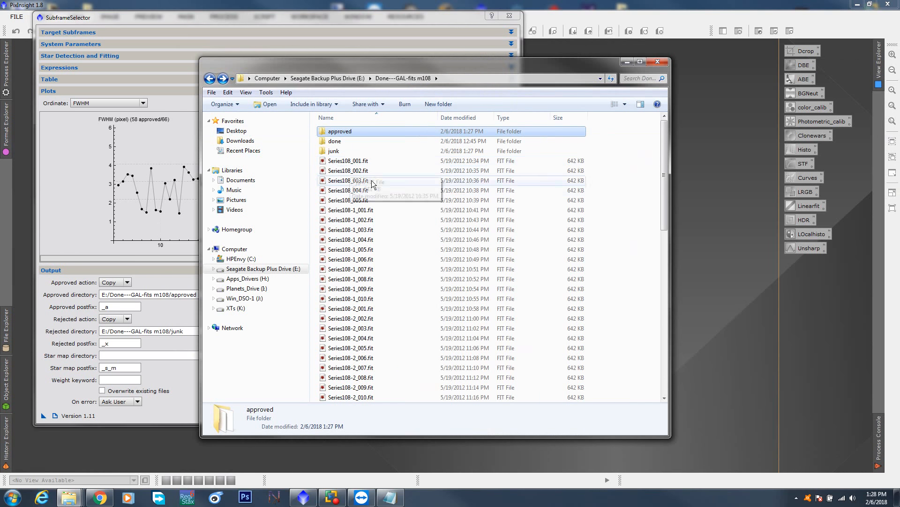
Step: Find the Series108-4 frames in the file list and place the Notepad note with the best frame beside it
{"action": "left_click_drag", "start_coordinate": [660, 147], "coordinate": [683, 283]}
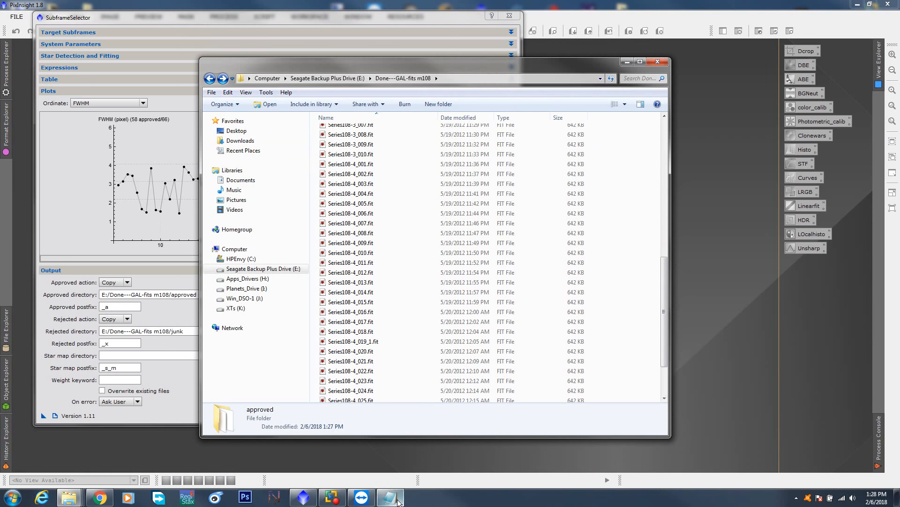
{"action": "left_click", "coordinate": [451, 465]}
{"action": "left_click_drag", "start_coordinate": [628, 183], "coordinate": [606, 125]}
{"action": "left_click", "coordinate": [650, 161]}
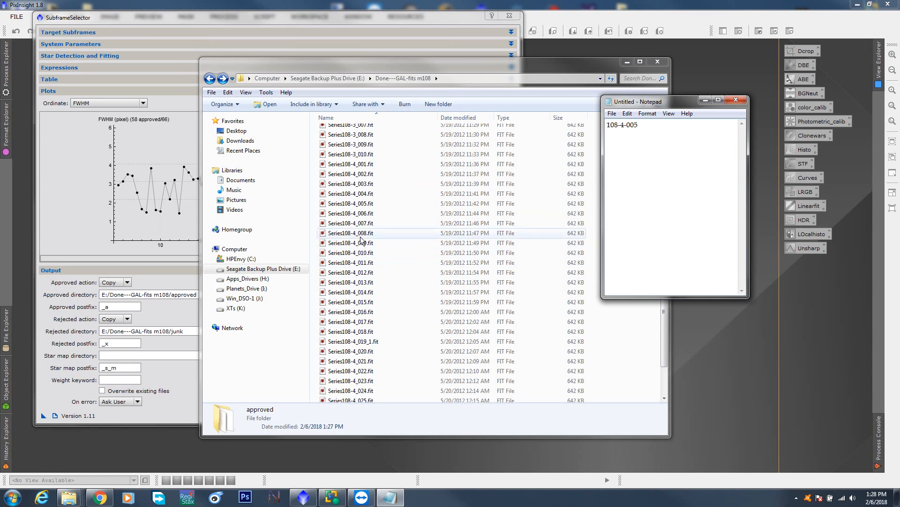
Step: Rename Series108-4_005.fit to REF_Series108-4_005.fit to mark it as the reference frame
{"action": "left_click", "coordinate": [353, 207]}
{"action": "right_click", "coordinate": [352, 206]}
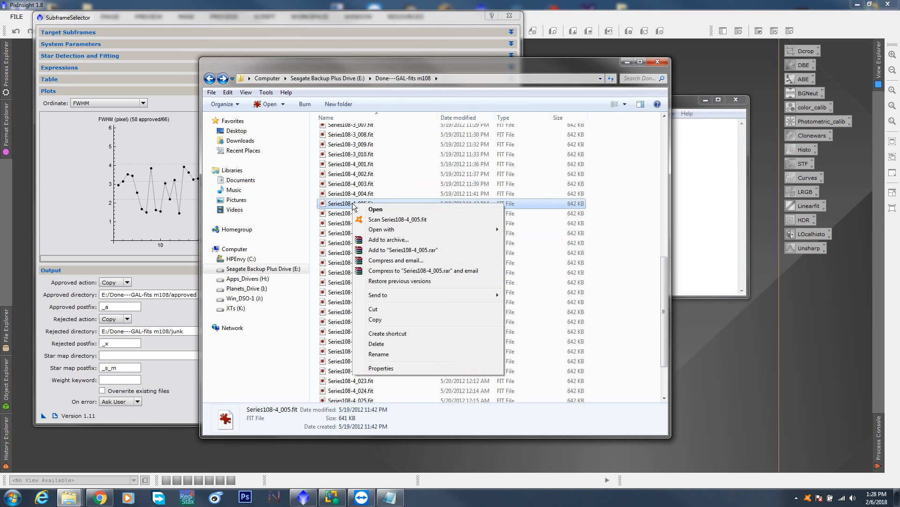
{"action": "left_click", "coordinate": [379, 354]}
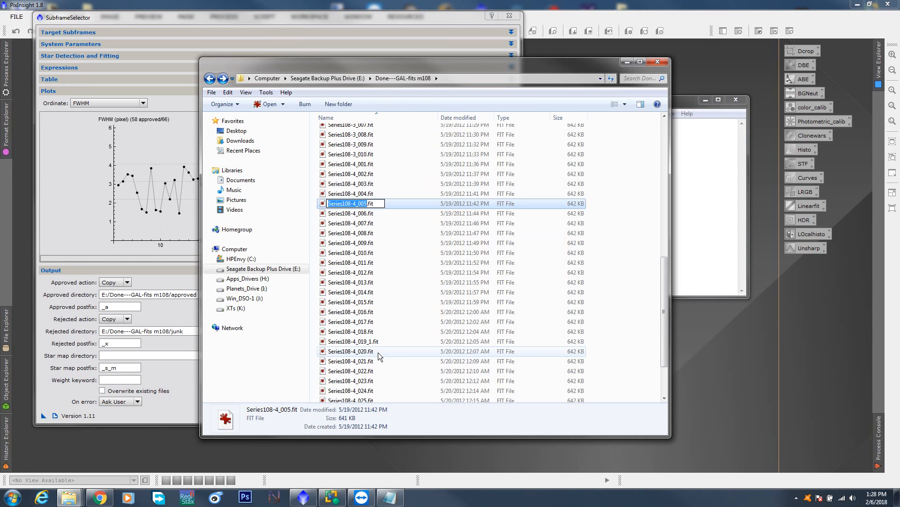
{"action": "key", "text": "Left"}
{"action": "type", "text": "REF_"}
{"action": "key", "text": "Return"}
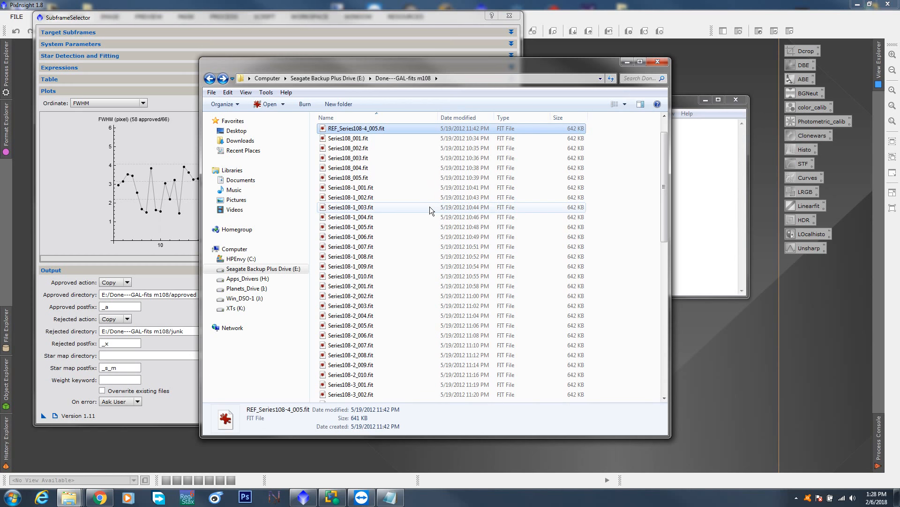
{"action": "scroll", "coordinate": [665, 137], "scroll_direction": "up", "scroll_amount": 1}
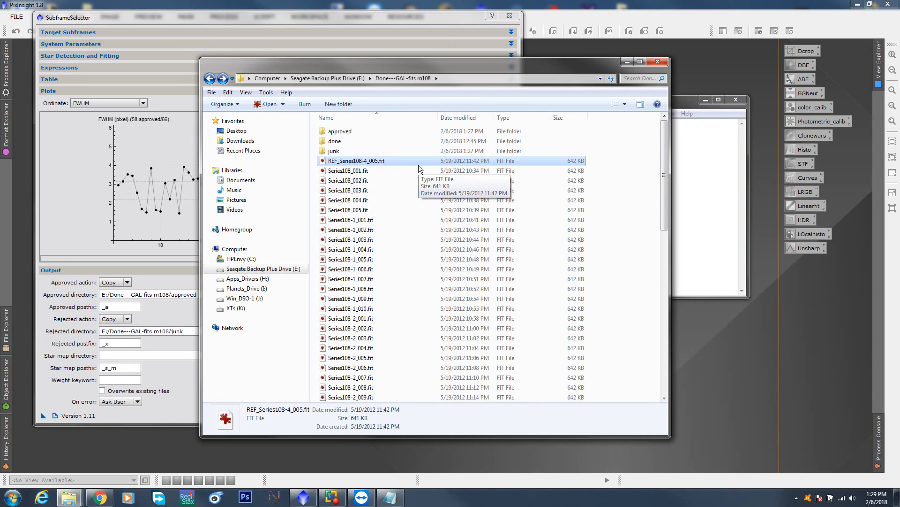
Step: View Series108-4_007_x.fit from the junk folder in IrfanView, fitted to the window, and close it after inspecting the stars
{"action": "double_click", "coordinate": [359, 150]}
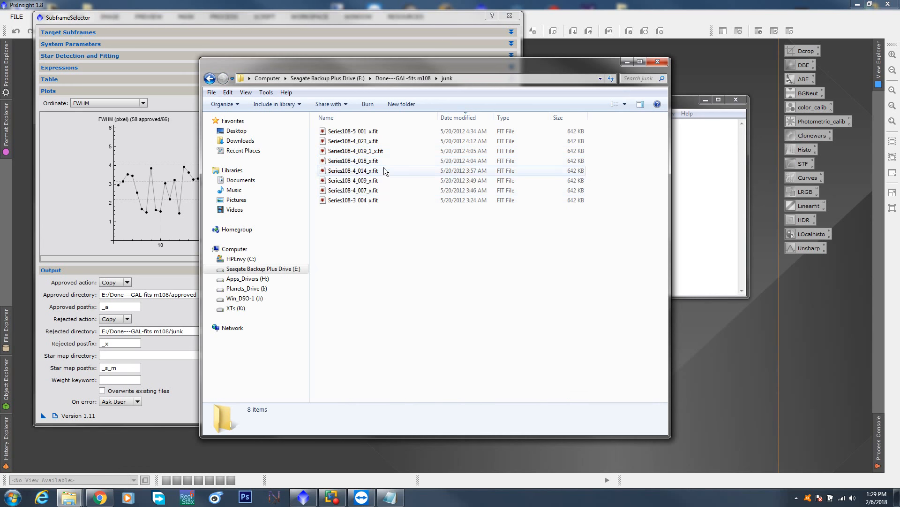
{"action": "double_click", "coordinate": [376, 189]}
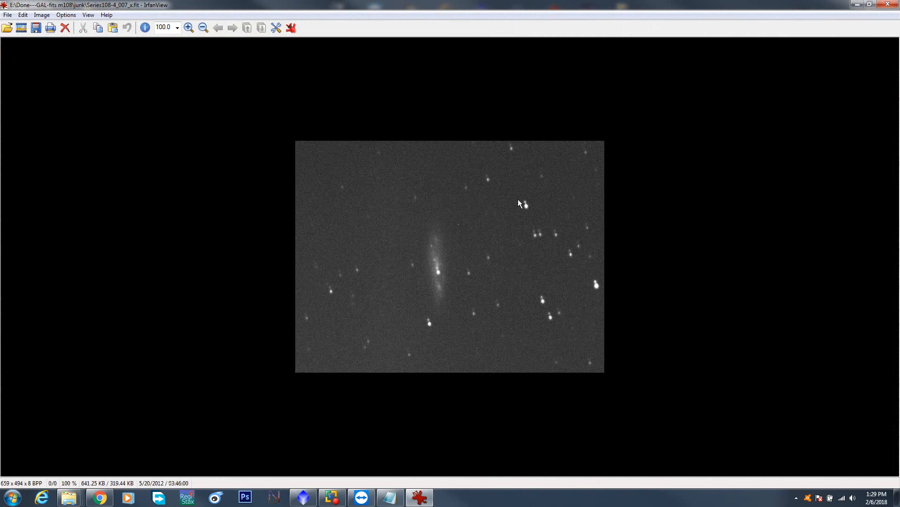
{"action": "key", "text": "shift+f"}
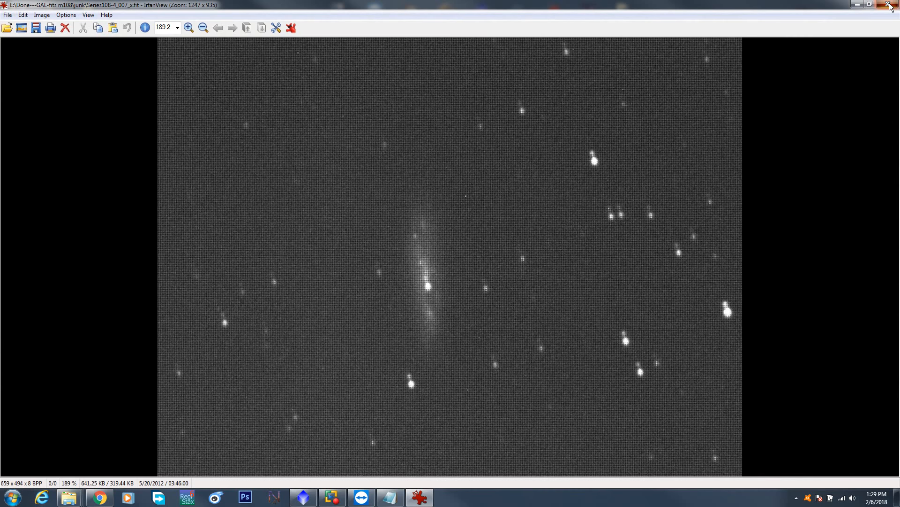
{"action": "key", "text": "Escape"}
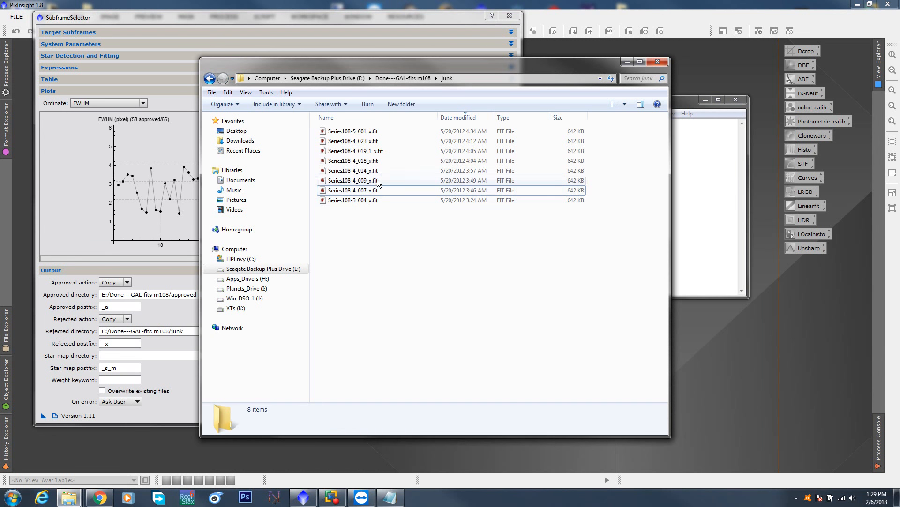
Step: Inspect the rejected frame Series108-4_014_x.fit in IrfanView and close the viewer
{"action": "double_click", "coordinate": [372, 170]}
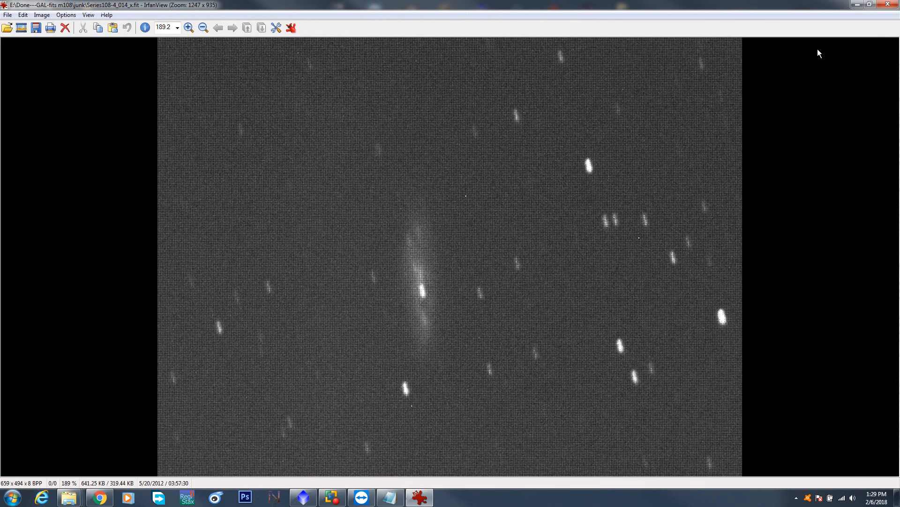
{"action": "left_click", "coordinate": [889, 5]}
{"action": "left_click", "coordinate": [414, 244]}
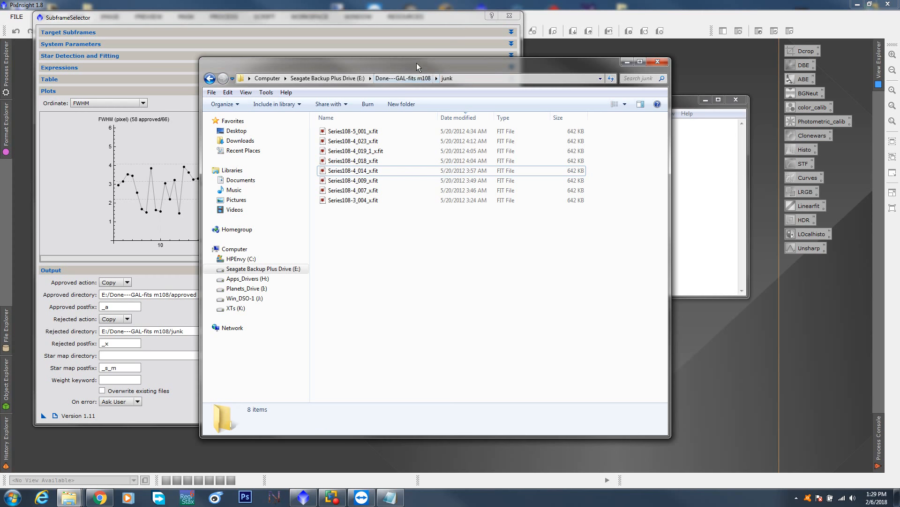
Step: Return to the Done---GAL-fits m108 folder, minimize Windows Explorer, and close the Notepad note without saving it
{"action": "left_click_drag", "start_coordinate": [417, 66], "coordinate": [466, 80]}
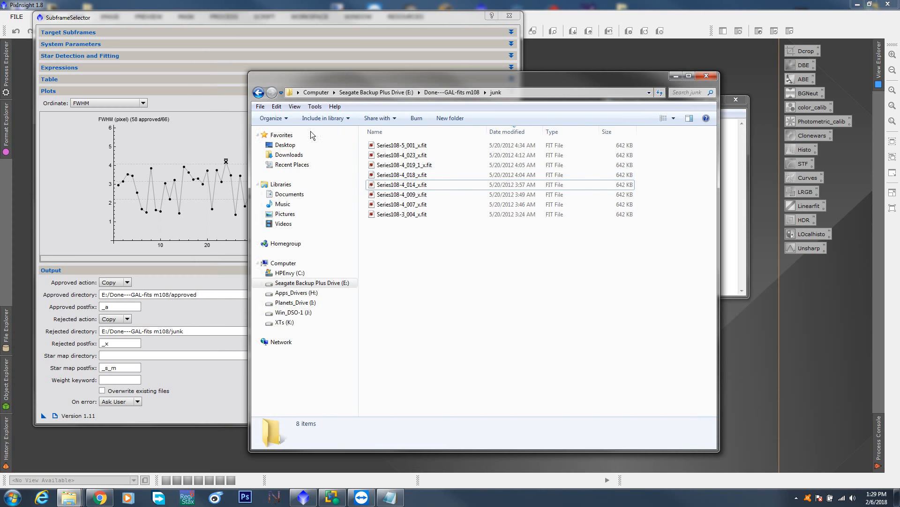
{"action": "left_click", "coordinate": [258, 92]}
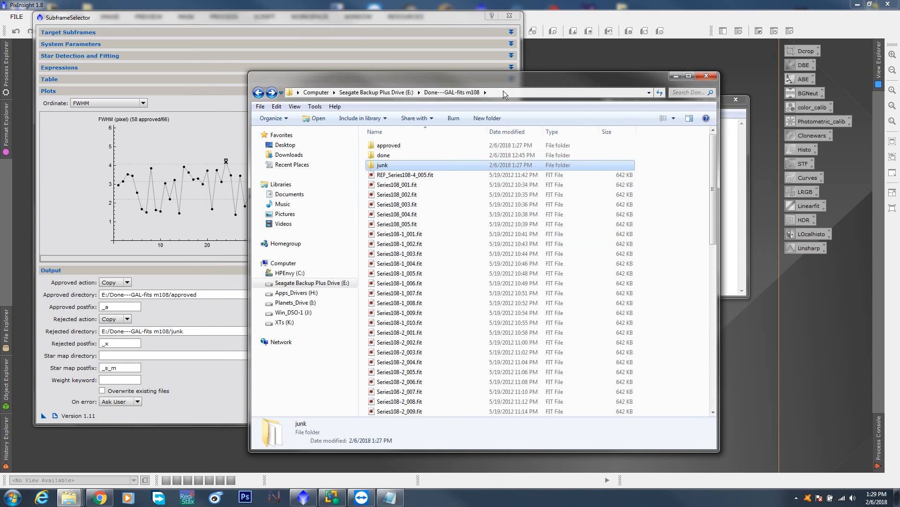
{"action": "left_click_drag", "start_coordinate": [503, 91], "coordinate": [414, 65]}
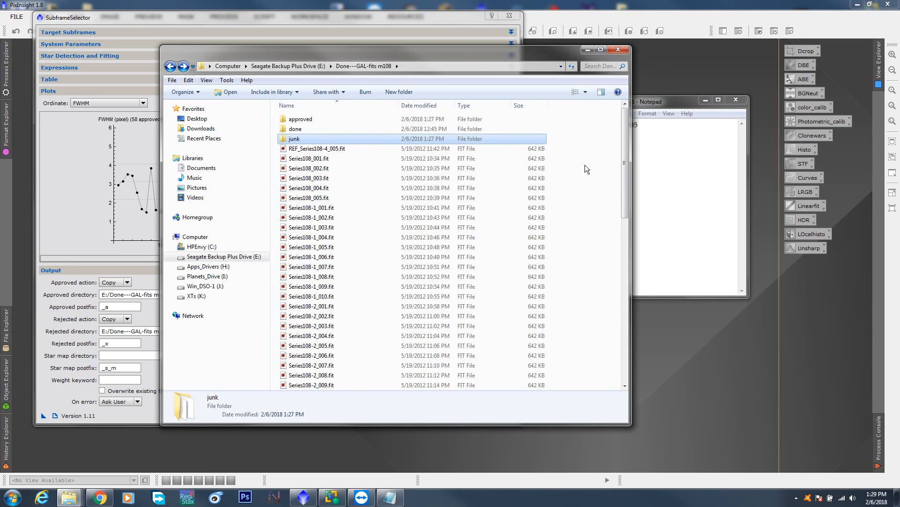
{"action": "left_click", "coordinate": [588, 50]}
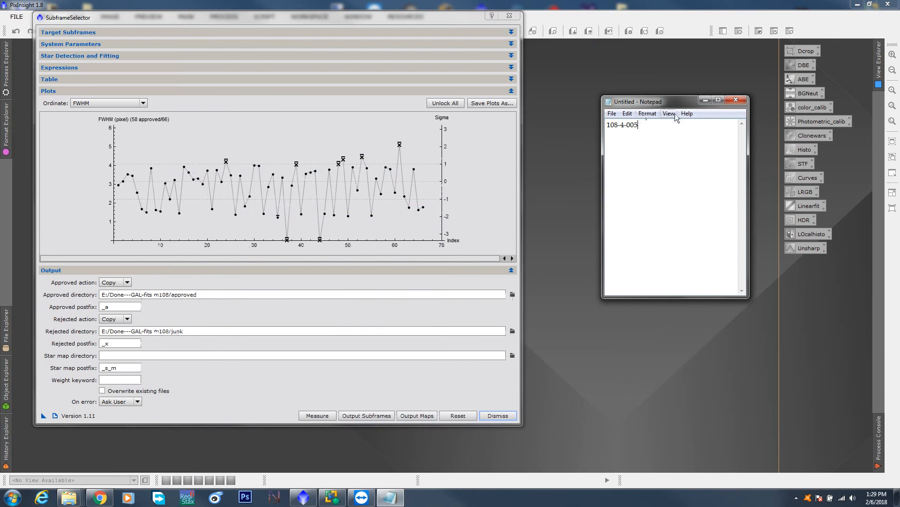
{"action": "left_click", "coordinate": [735, 101]}
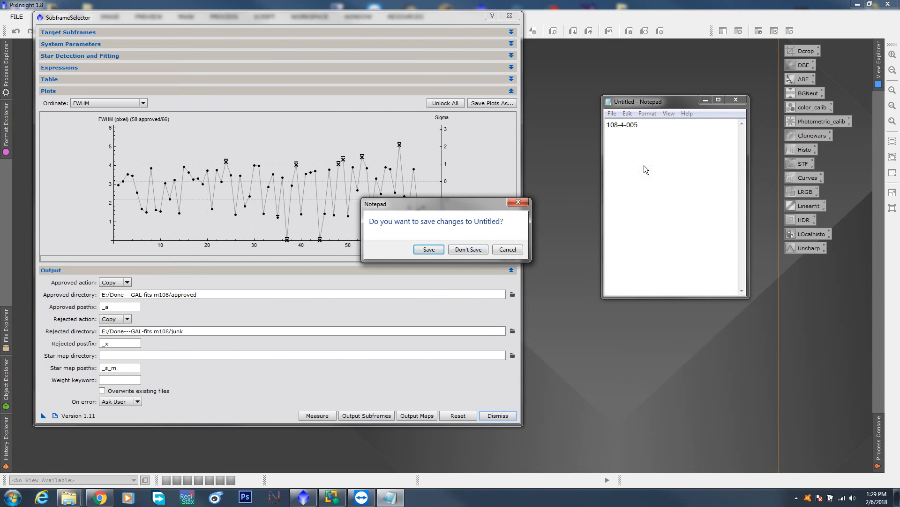
{"action": "left_click", "coordinate": [474, 249]}
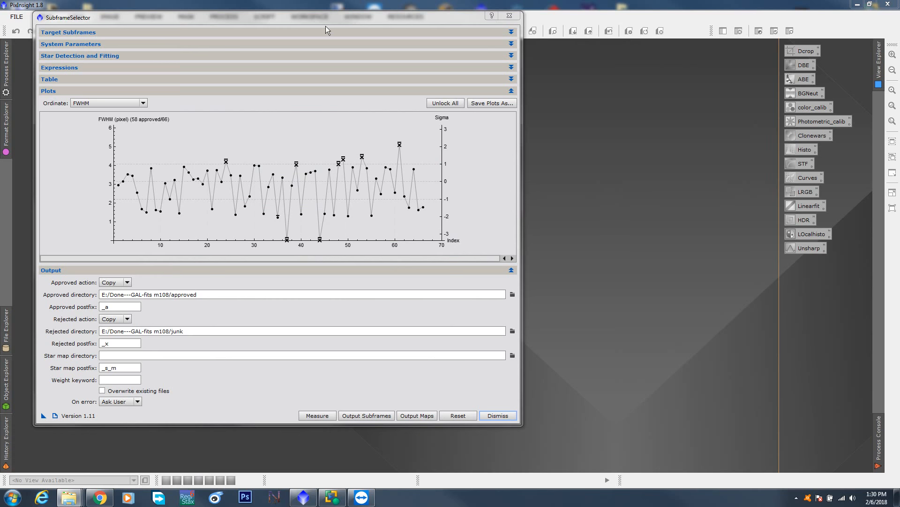
Step: Collapse the Output section of SubframeSelector and set the plot ordinate to SNRWeight
{"action": "left_click_drag", "start_coordinate": [323, 18], "coordinate": [422, 52]}
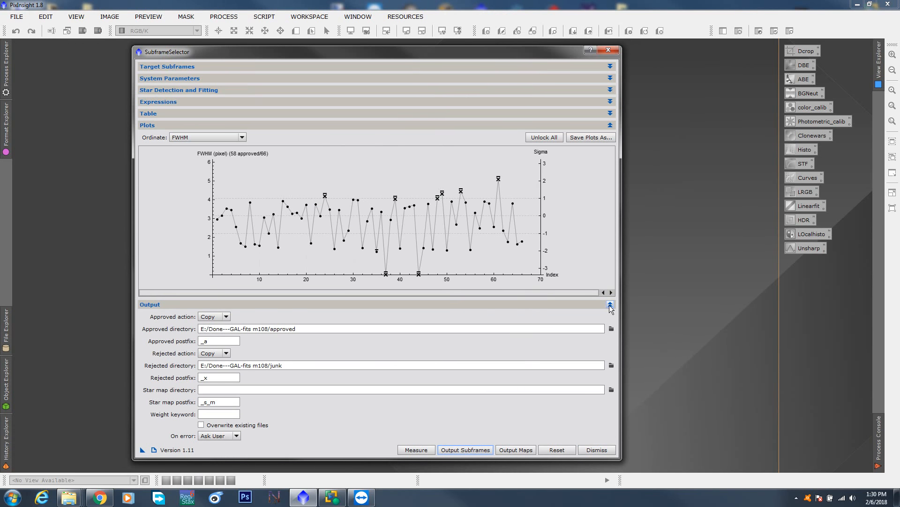
{"action": "left_click", "coordinate": [610, 305]}
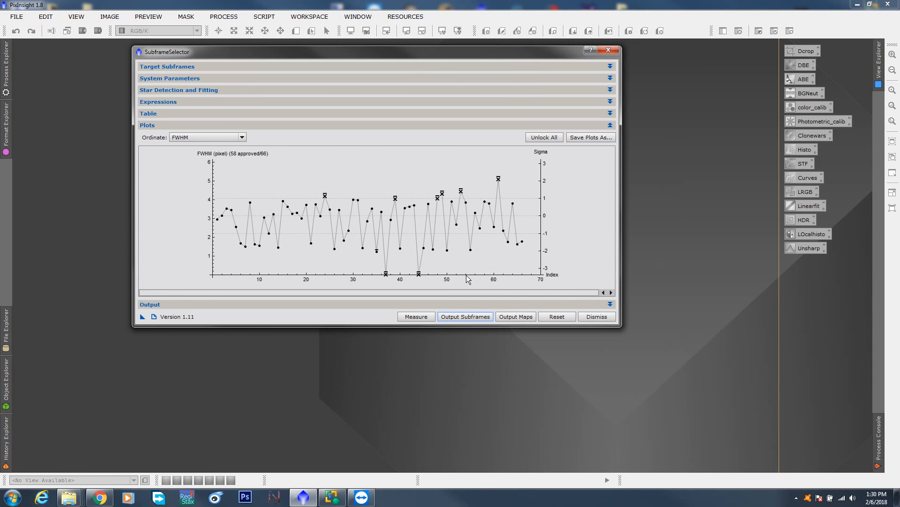
{"action": "left_click", "coordinate": [242, 137]}
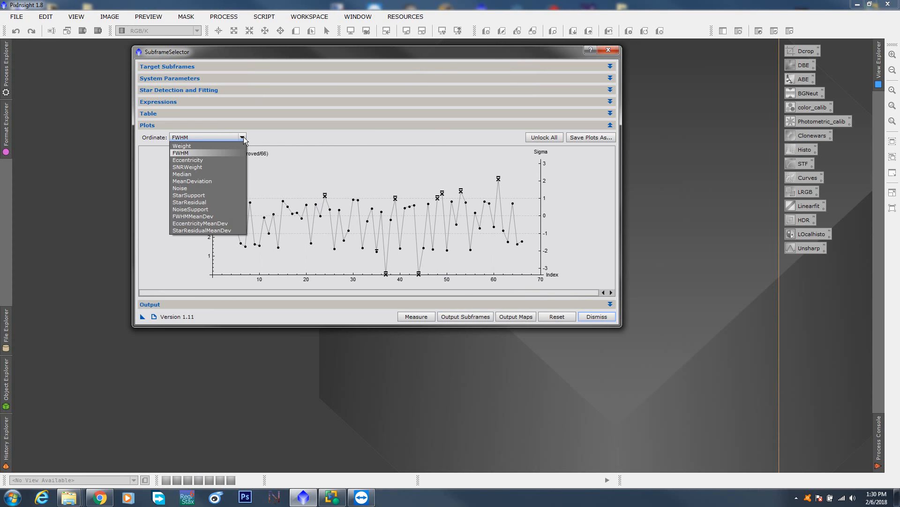
{"action": "left_click", "coordinate": [206, 168]}
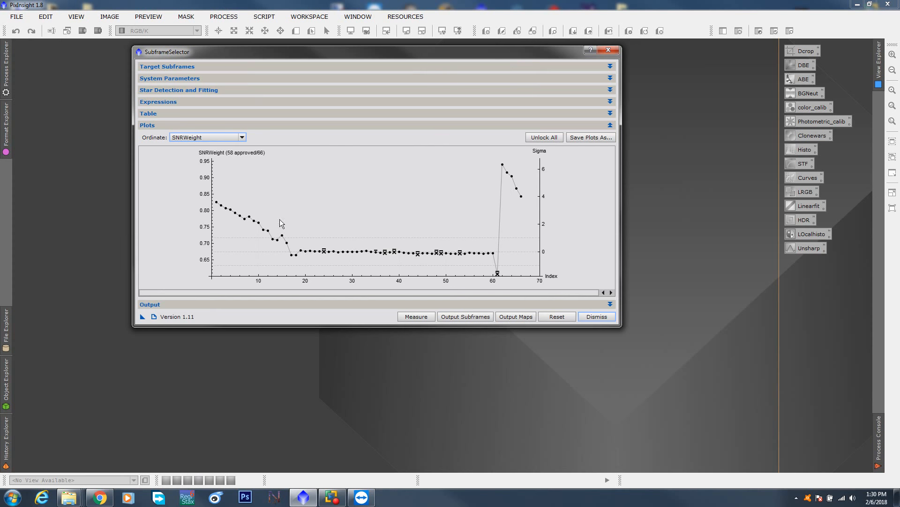
Step: Reject the first subframe in the SNRWeight plot and set the plot ordinate to FWHM
{"action": "left_click", "coordinate": [216, 202]}
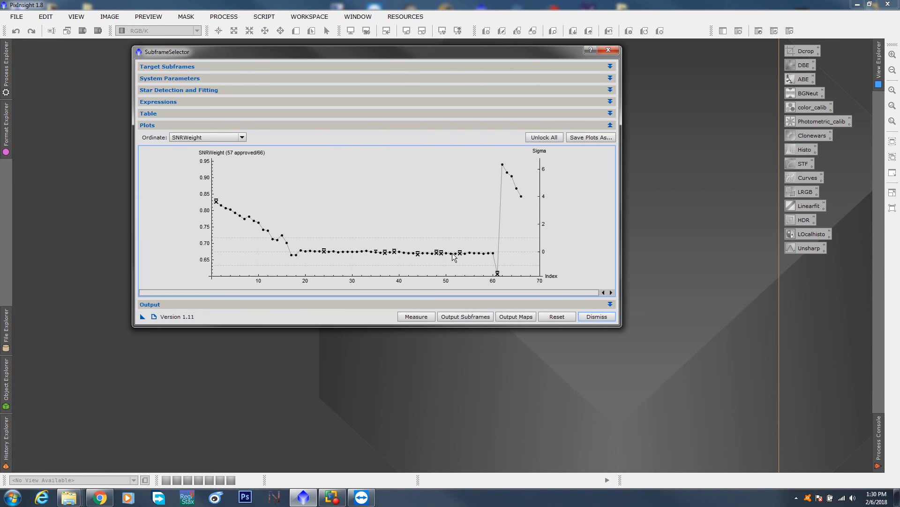
{"action": "left_click", "coordinate": [241, 137]}
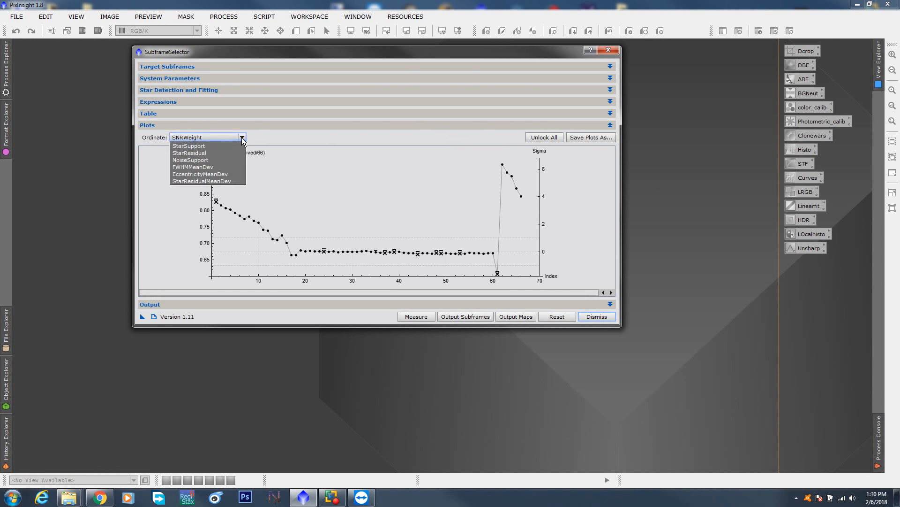
{"action": "left_click", "coordinate": [203, 153]}
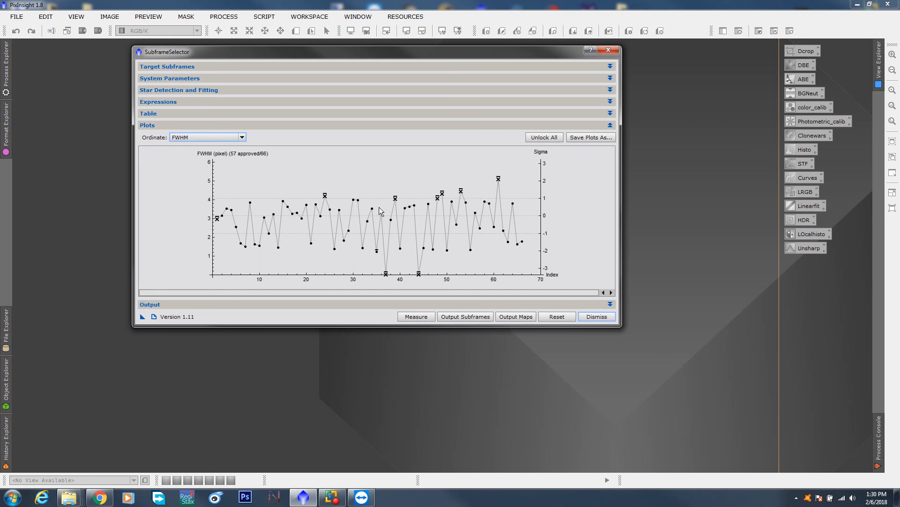
Step: Expand the Target Subframes and Table sections of SubframeSelector, keeping the Expressions section collapsed
{"action": "left_click", "coordinate": [546, 62]}
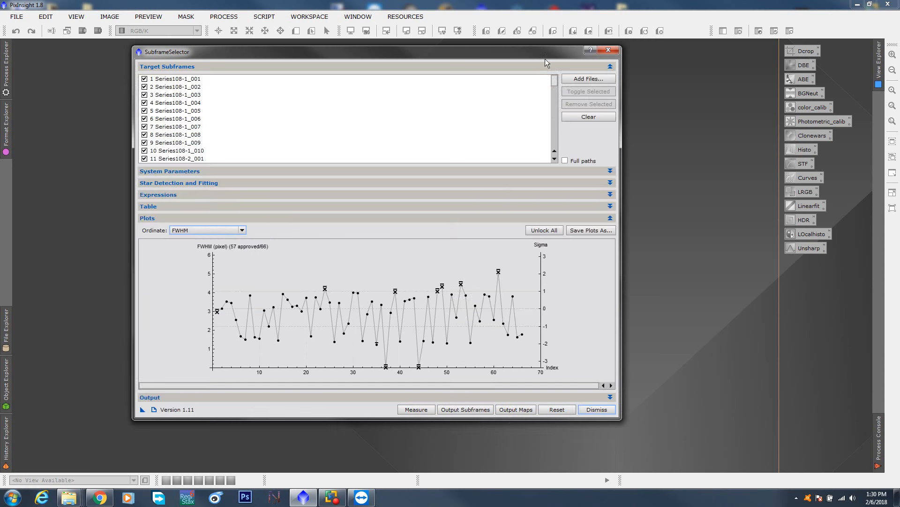
{"action": "left_click_drag", "start_coordinate": [420, 50], "coordinate": [426, 16]}
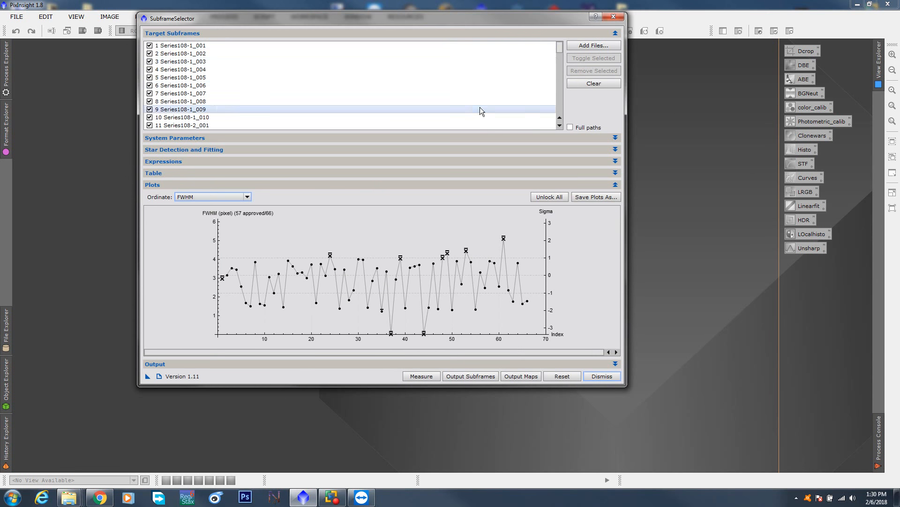
{"action": "left_click", "coordinate": [614, 161]}
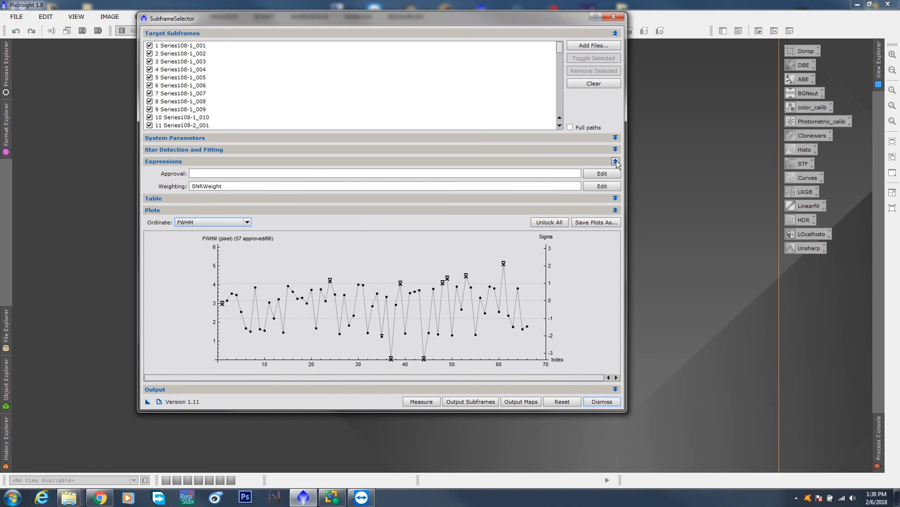
{"action": "left_click", "coordinate": [615, 161]}
{"action": "left_click", "coordinate": [615, 173]}
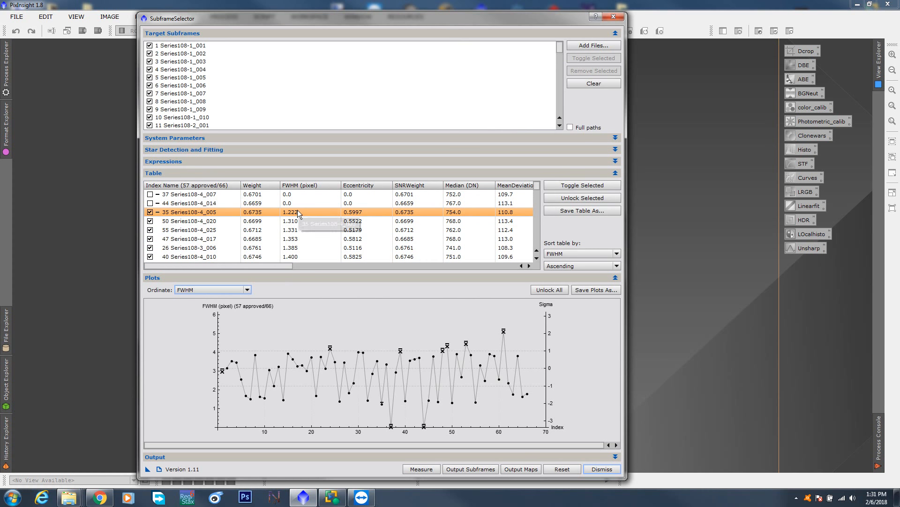
Step: Select subframe 61 Series108-5_001 at the end of the table and reject subframes 30 and 31 in the FWHM plot
{"action": "left_click_drag", "start_coordinate": [537, 186], "coordinate": [536, 251]}
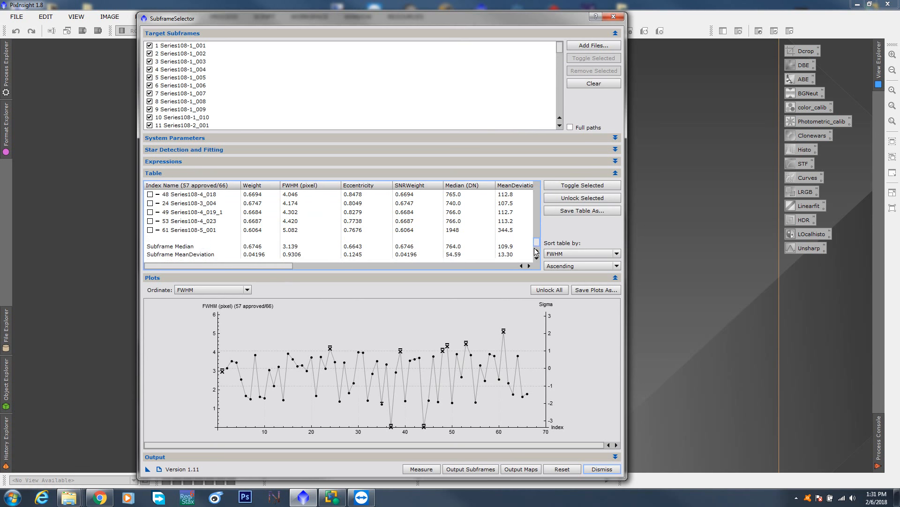
{"action": "left_click", "coordinate": [318, 230]}
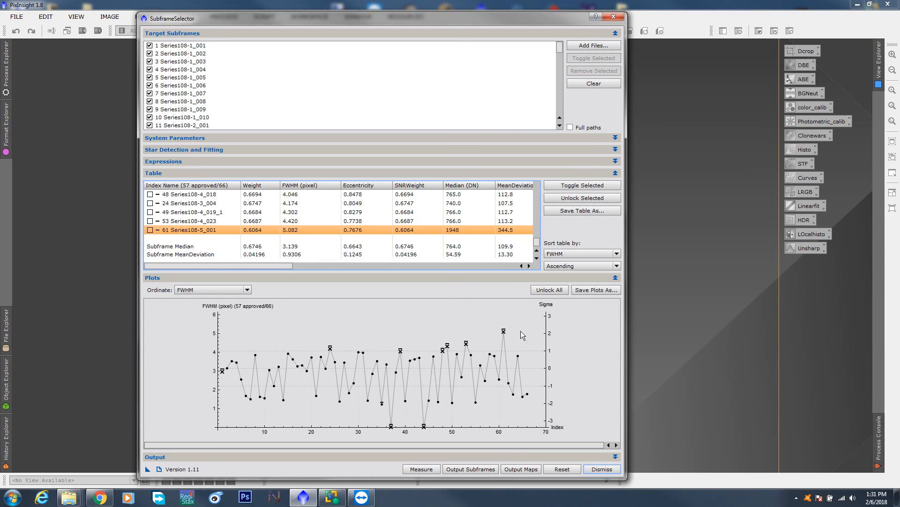
{"action": "left_click", "coordinate": [358, 351]}
{"action": "left_click", "coordinate": [363, 352]}
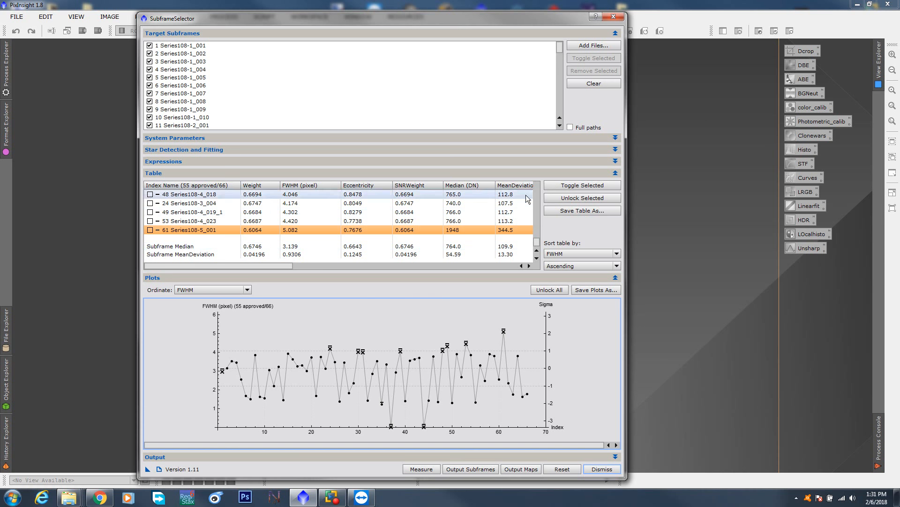
Step: Expand System Parameters, switch to the image scale calculator in Chrome, and set pixel size 2.40 microns and focal length 904 millimeters
{"action": "left_click", "coordinate": [615, 138]}
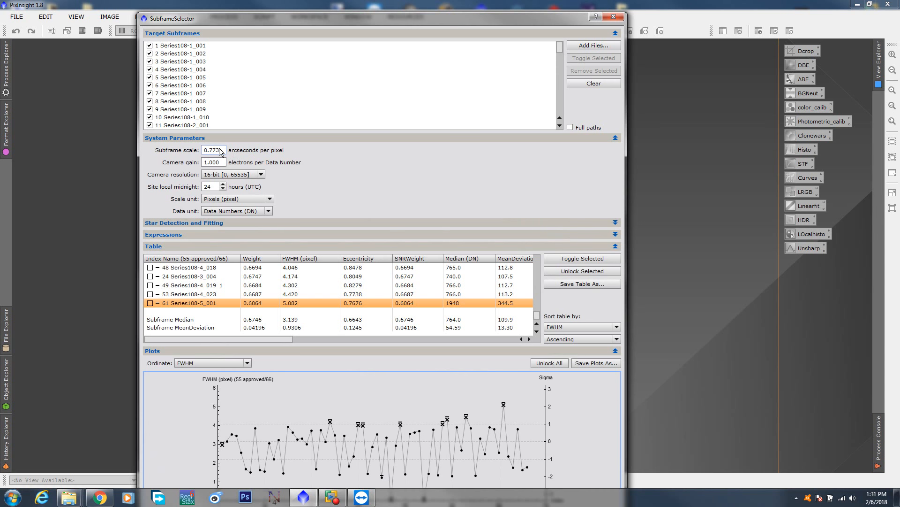
{"action": "left_click", "coordinate": [100, 498]}
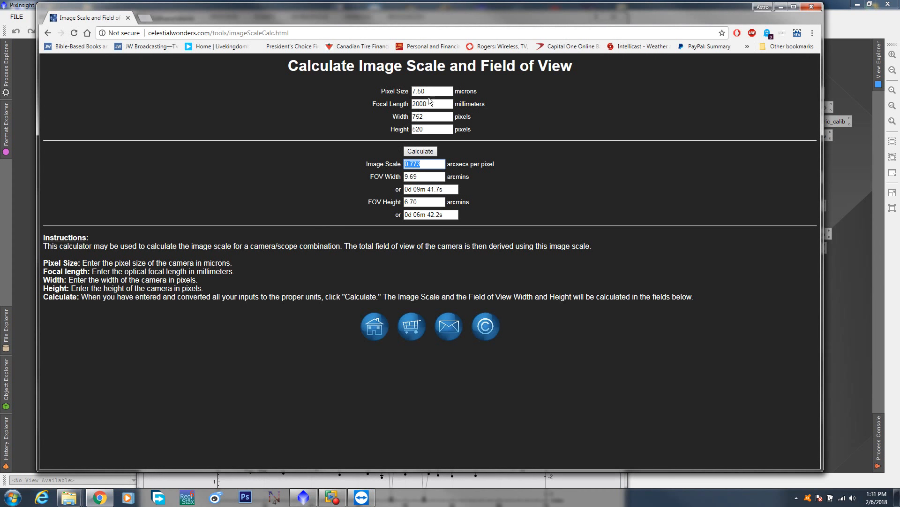
{"action": "left_click_drag", "start_coordinate": [429, 91], "coordinate": [408, 92]}
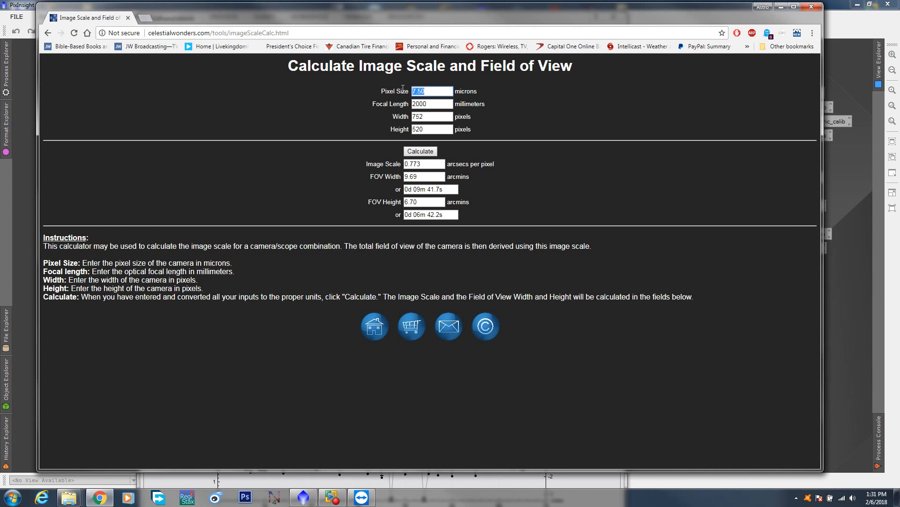
{"action": "type", "text": "2.40"}
{"action": "left_click_drag", "start_coordinate": [436, 106], "coordinate": [398, 103]}
{"action": "type", "text": "904"}
Step: Set the camera width to 5440 and height to 3648 pixels, and calculate the image scale
{"action": "left_click", "coordinate": [427, 117]}
{"action": "left_click_drag", "start_coordinate": [426, 117], "coordinate": [365, 115]}
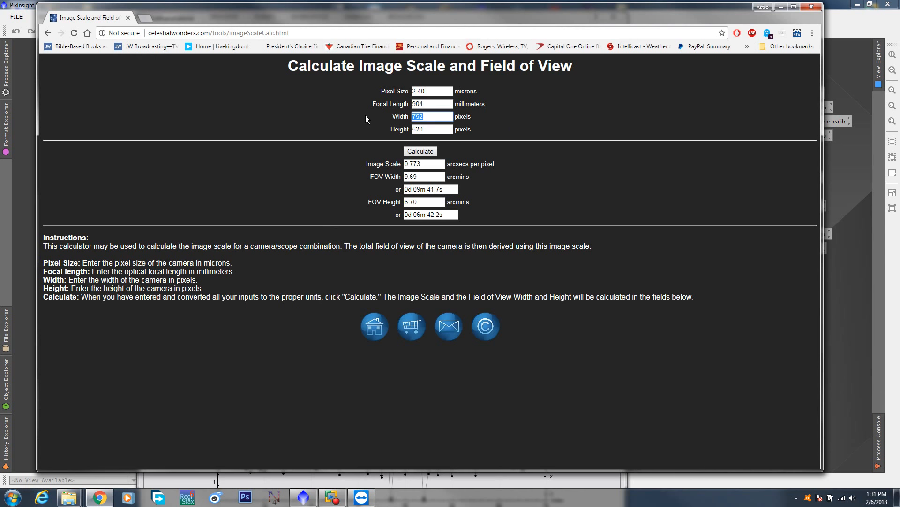
{"action": "type", "text": "5440"}
{"action": "left_click_drag", "start_coordinate": [427, 130], "coordinate": [359, 128]}
{"action": "type", "text": "3648"}
{"action": "left_click", "coordinate": [424, 152]}
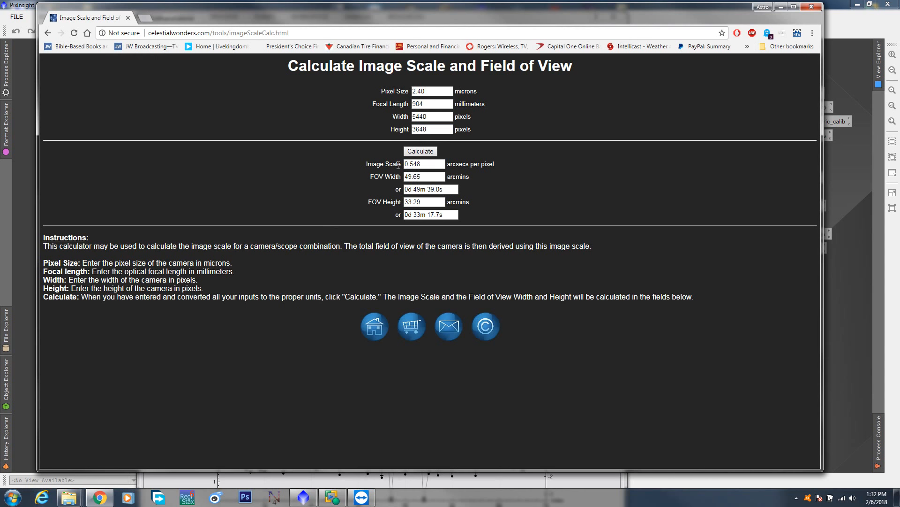
{"action": "left_click_drag", "start_coordinate": [422, 164], "coordinate": [401, 164]}
Step: Minimize Chrome and collapse the System Parameters section of SubframeSelector in PixInsight
{"action": "left_click", "coordinate": [781, 6]}
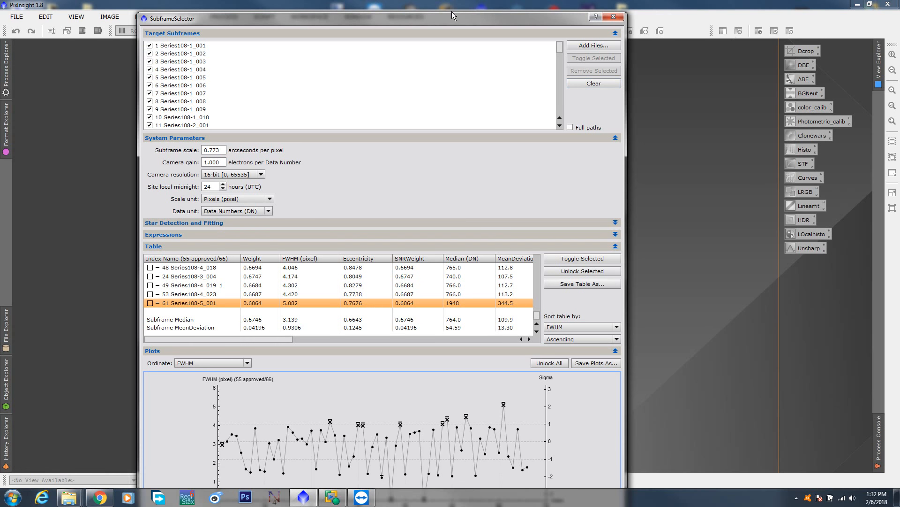
{"action": "left_click_drag", "start_coordinate": [449, 17], "coordinate": [417, 8]}
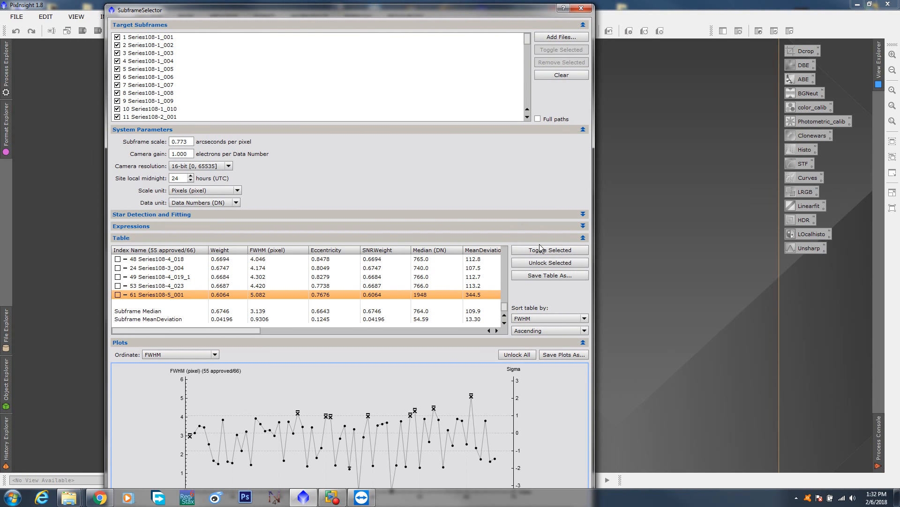
{"action": "left_click", "coordinate": [583, 129]}
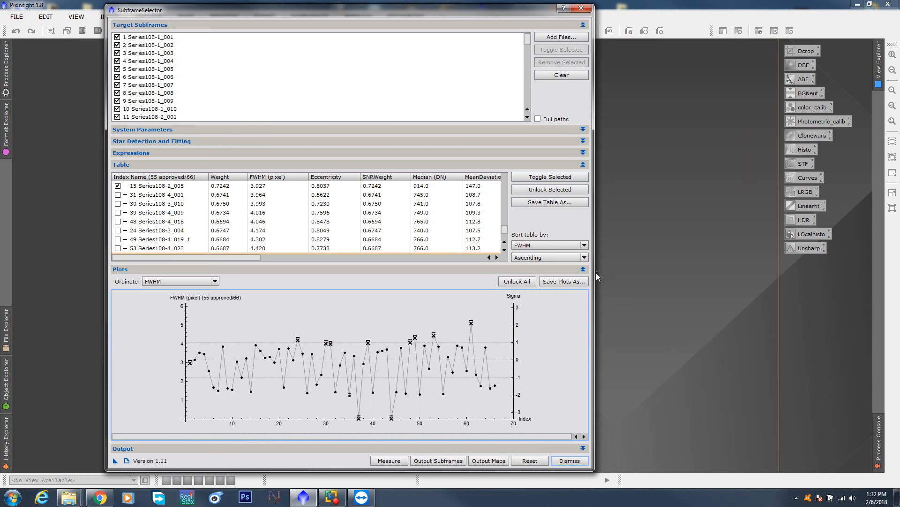